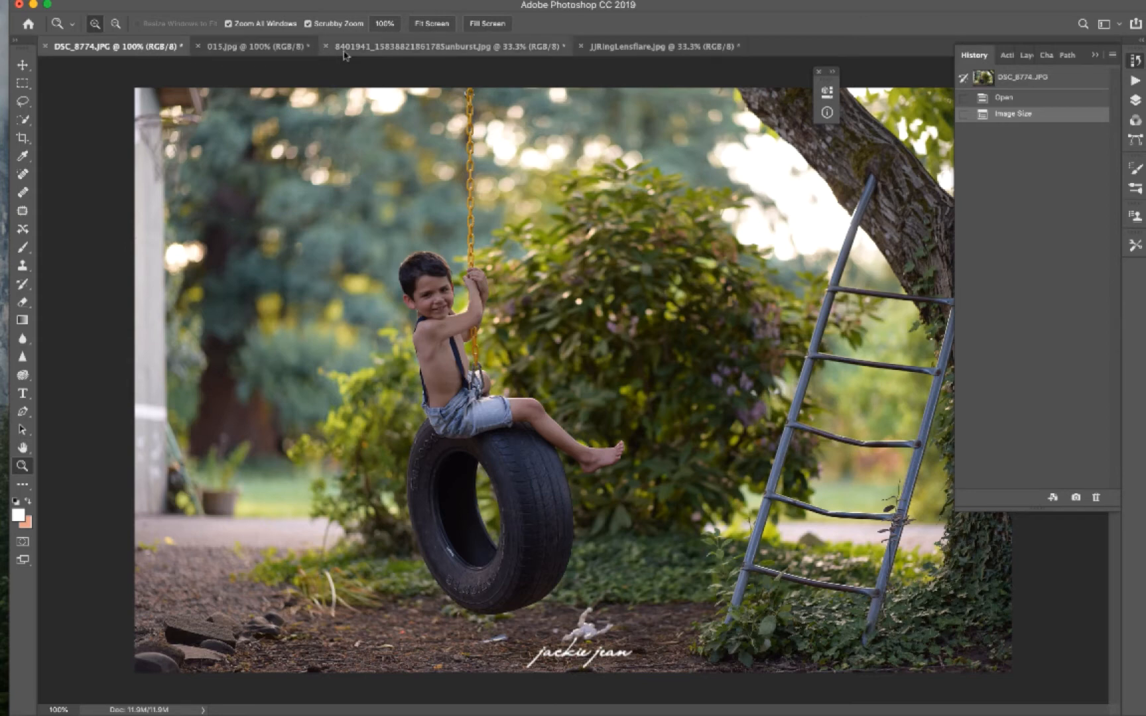
View the 015.jpg, sunburst and ring lens flare images, and return to the DSC_8774.JPG photo.
{"action": "left_click", "coordinate": [250, 53]}
{"action": "left_click", "coordinate": [397, 53]}
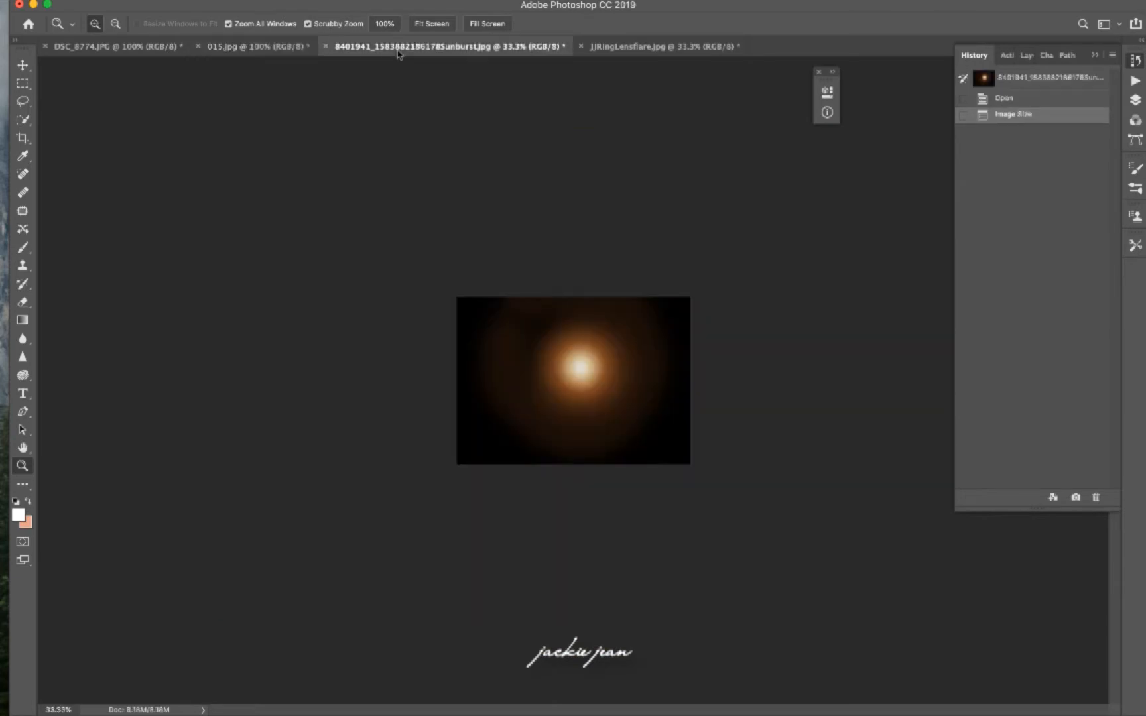
{"action": "left_click", "coordinate": [672, 48]}
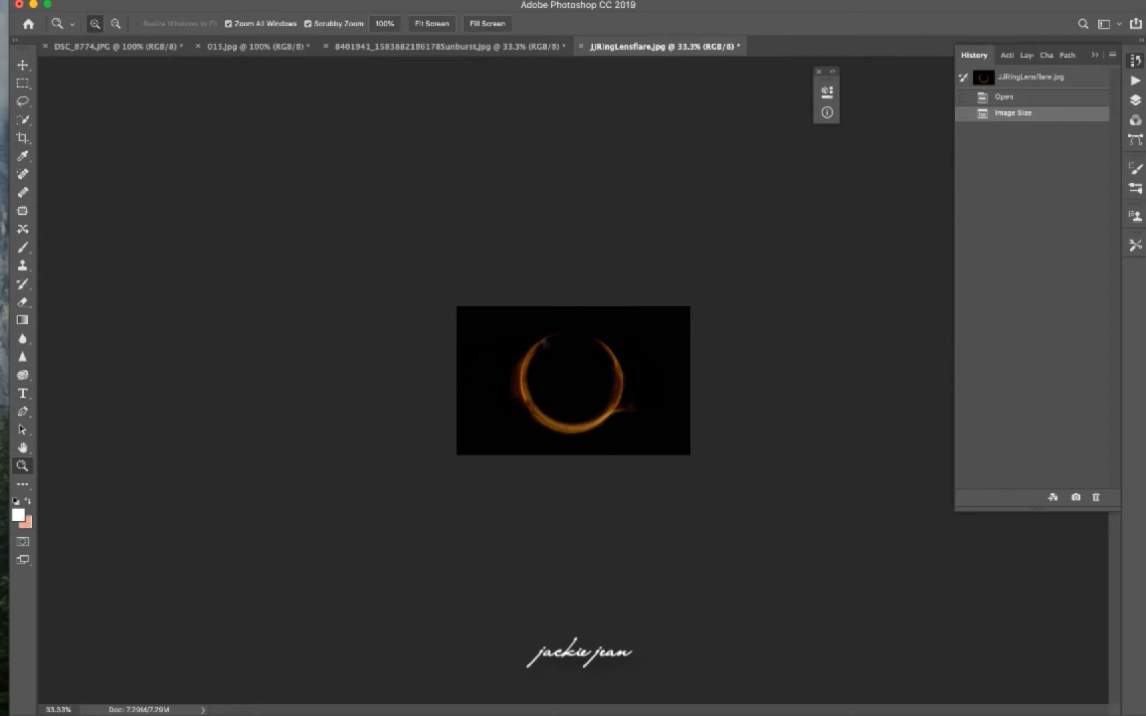
{"action": "left_click", "coordinate": [150, 48]}
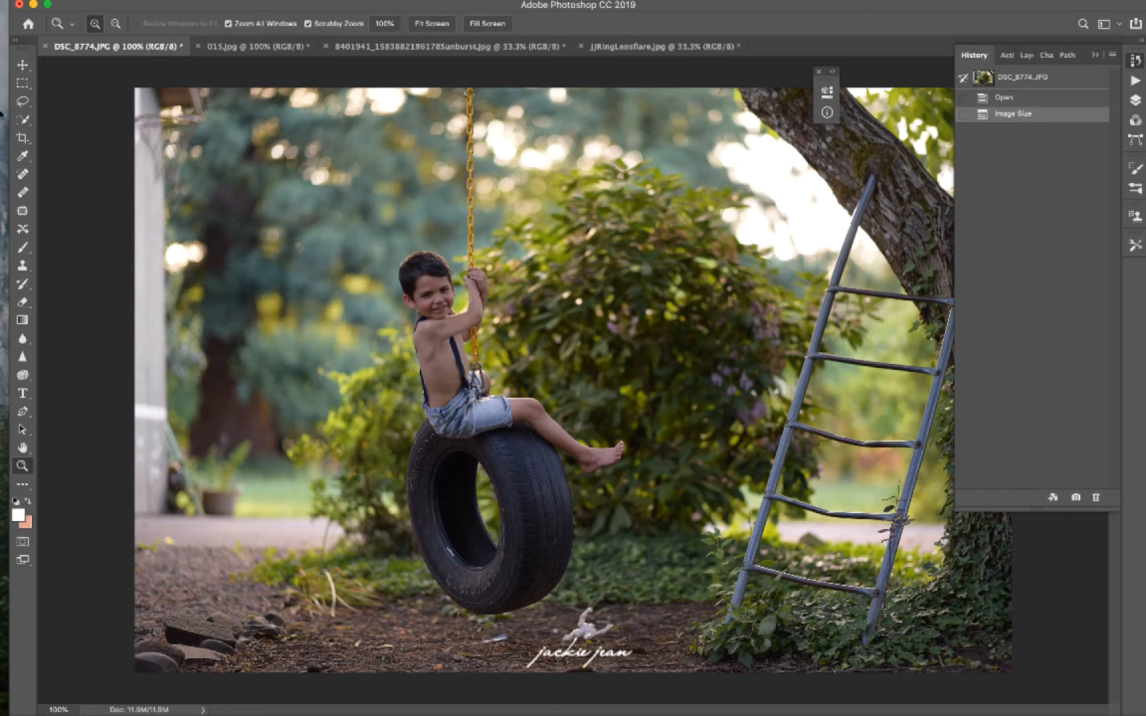
Remove the distracting debris from the ground below and beside the tire swing with the content-aware Spot Healing Brush.
{"action": "left_click", "coordinate": [22, 265]}
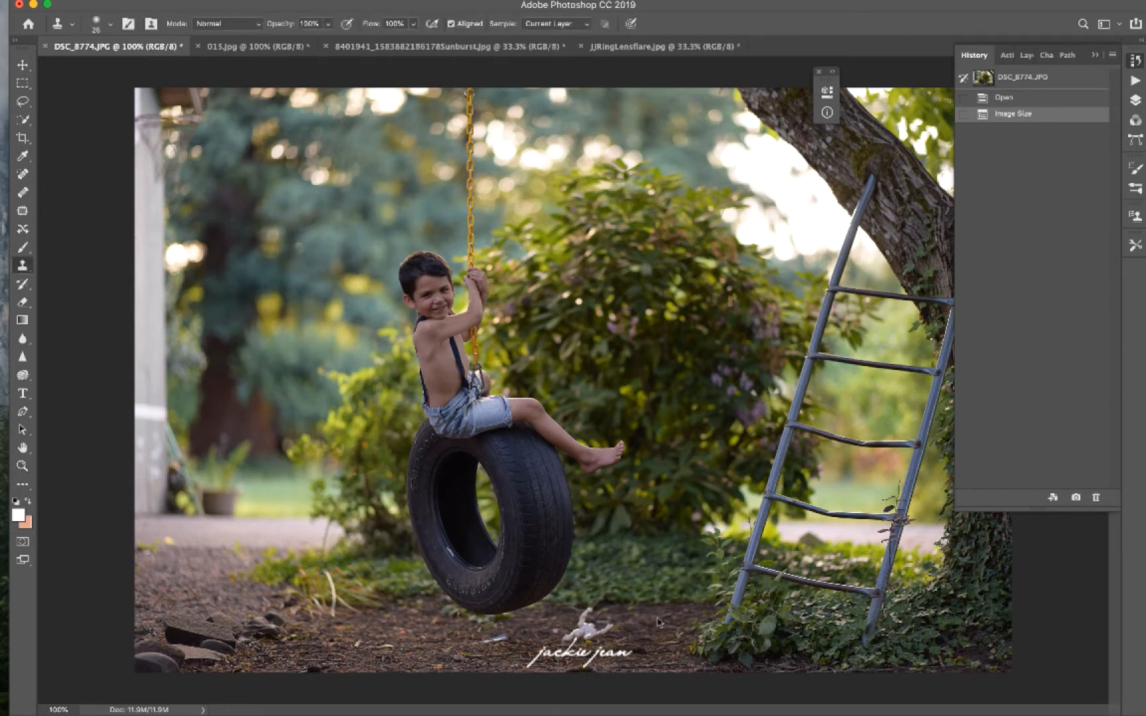
{"action": "left_click", "coordinate": [23, 174]}
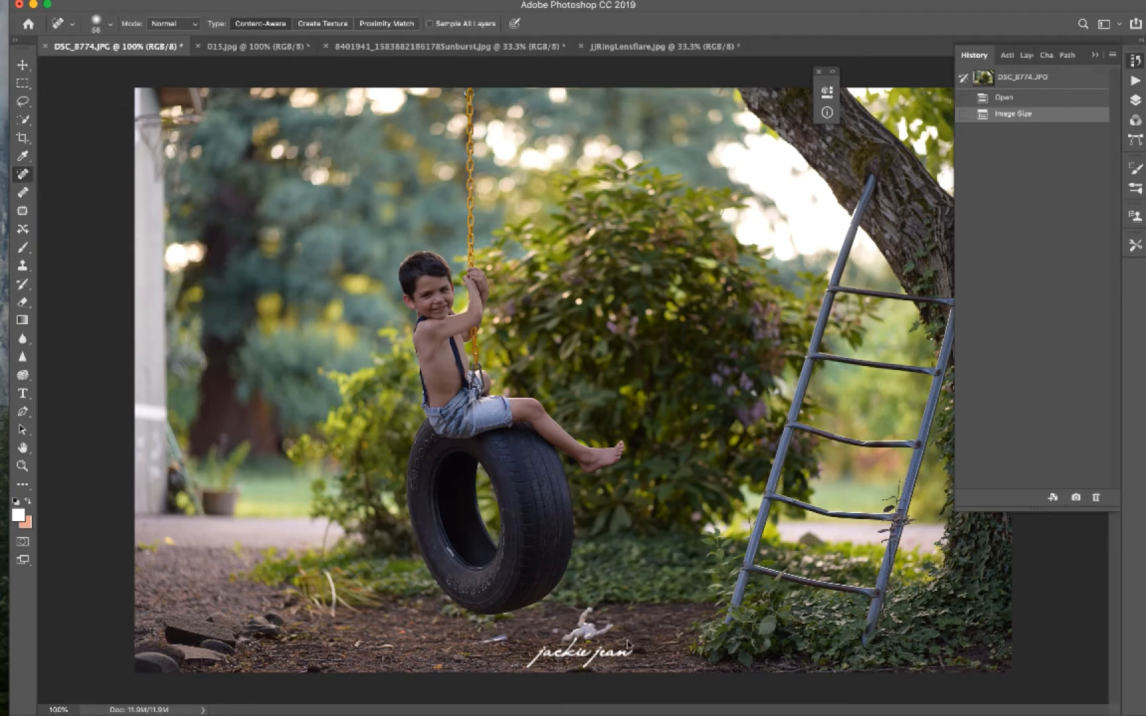
{"action": "mouse_move", "coordinate": [624, 634]}
{"action": "left_mouse_down"}
{"action": "mouse_move", "coordinate": [560, 640]}
{"action": "mouse_move", "coordinate": [581, 614]}
{"action": "mouse_move", "coordinate": [570, 632]}
{"action": "mouse_move", "coordinate": [604, 631]}
{"action": "left_mouse_up"}
{"action": "left_click_drag", "start_coordinate": [513, 637], "coordinate": [483, 638]}
{"action": "mouse_move", "coordinate": [383, 645]}
{"action": "left_mouse_down"}
{"action": "mouse_move", "coordinate": [394, 648]}
{"action": "mouse_move", "coordinate": [357, 649]}
{"action": "left_mouse_up"}
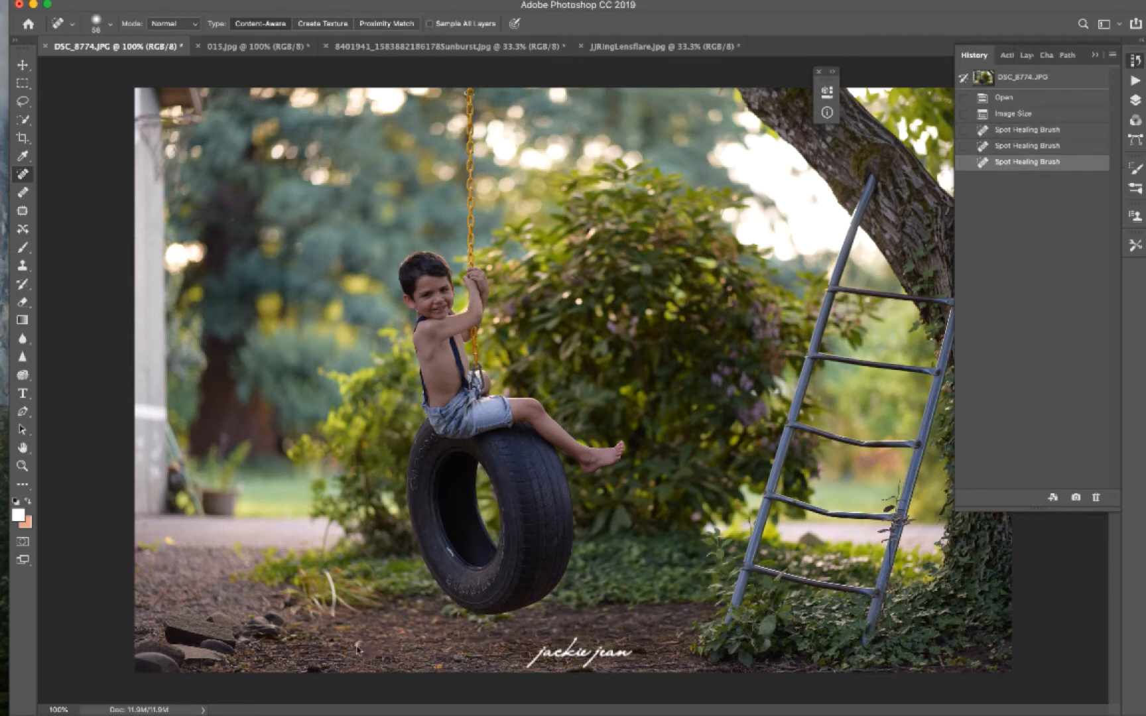
{"action": "left_click", "coordinate": [363, 648]}
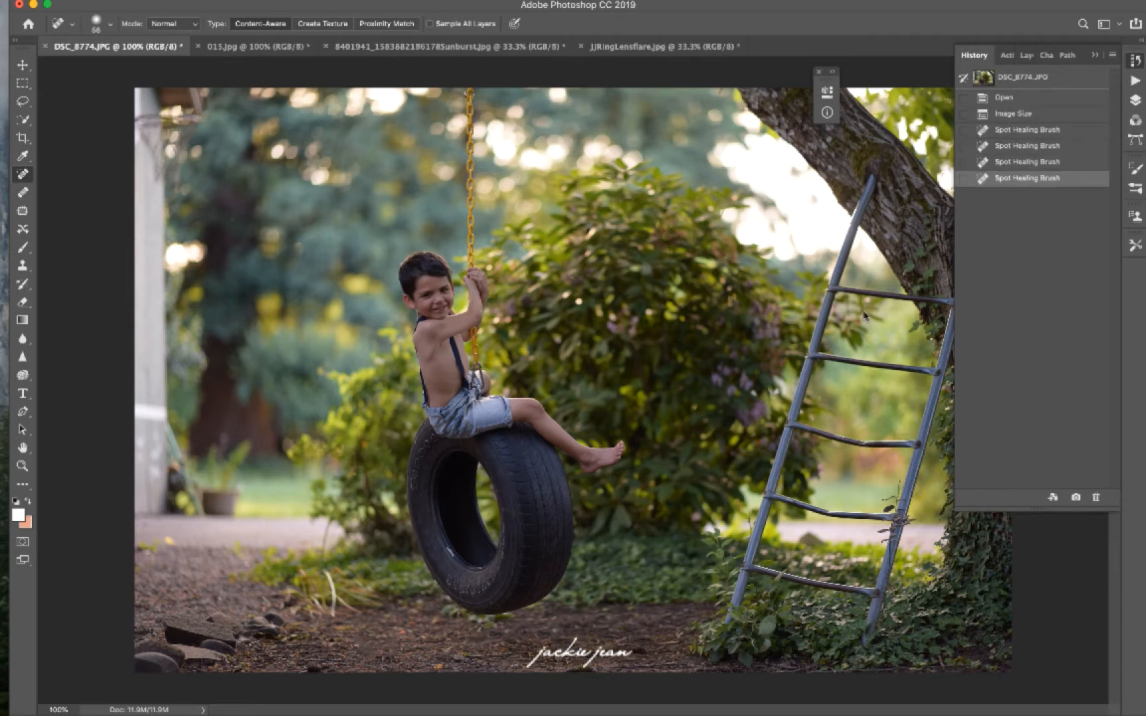
Add a new layer and dab white on the boy's face with a soft round brush of 137 px and 0% hardness.
{"action": "left_click", "coordinate": [1024, 58]}
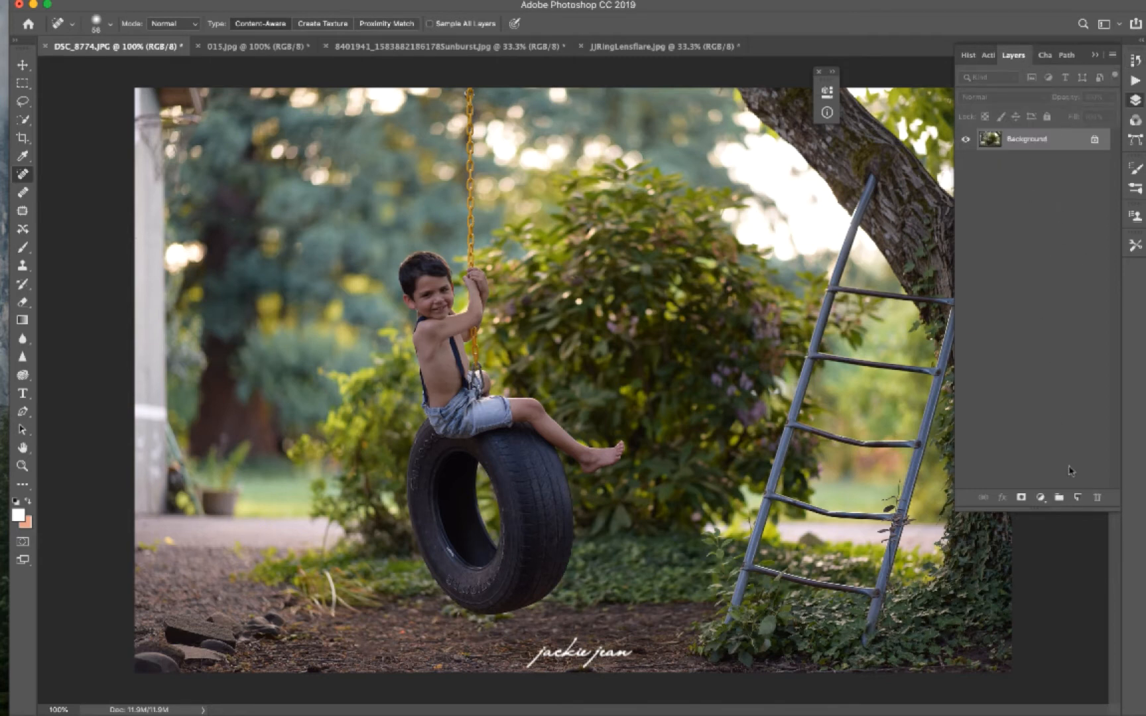
{"action": "left_click", "coordinate": [1077, 498]}
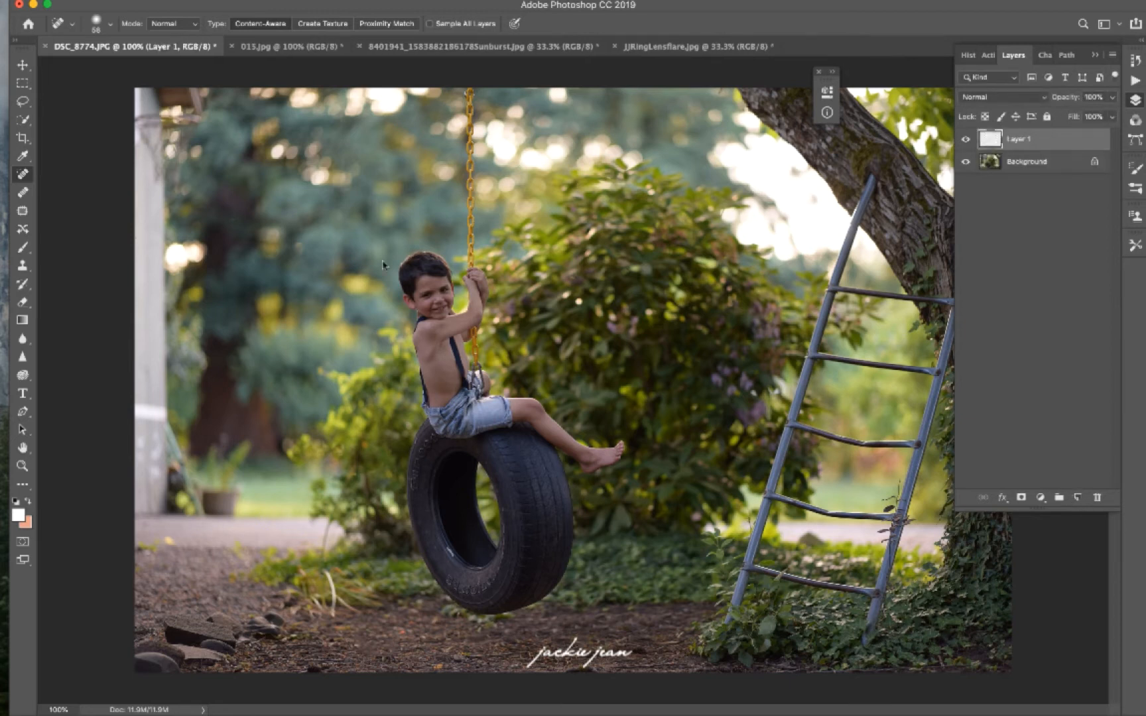
{"action": "left_click", "coordinate": [30, 242]}
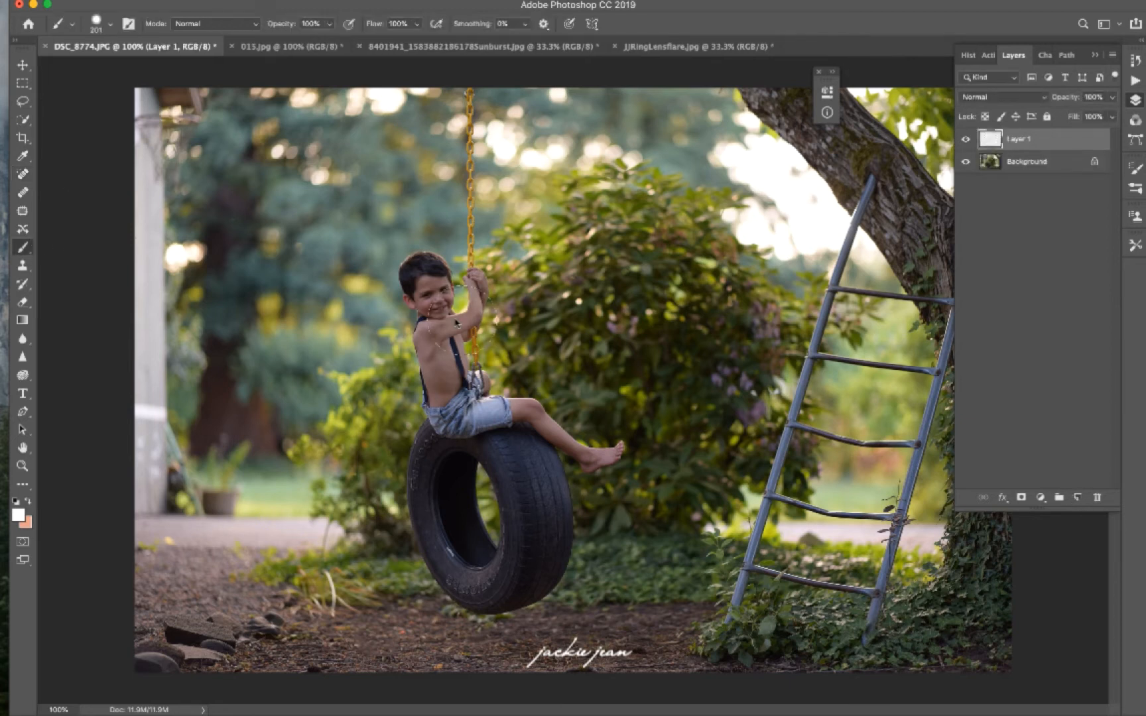
{"action": "left_click", "coordinate": [111, 25]}
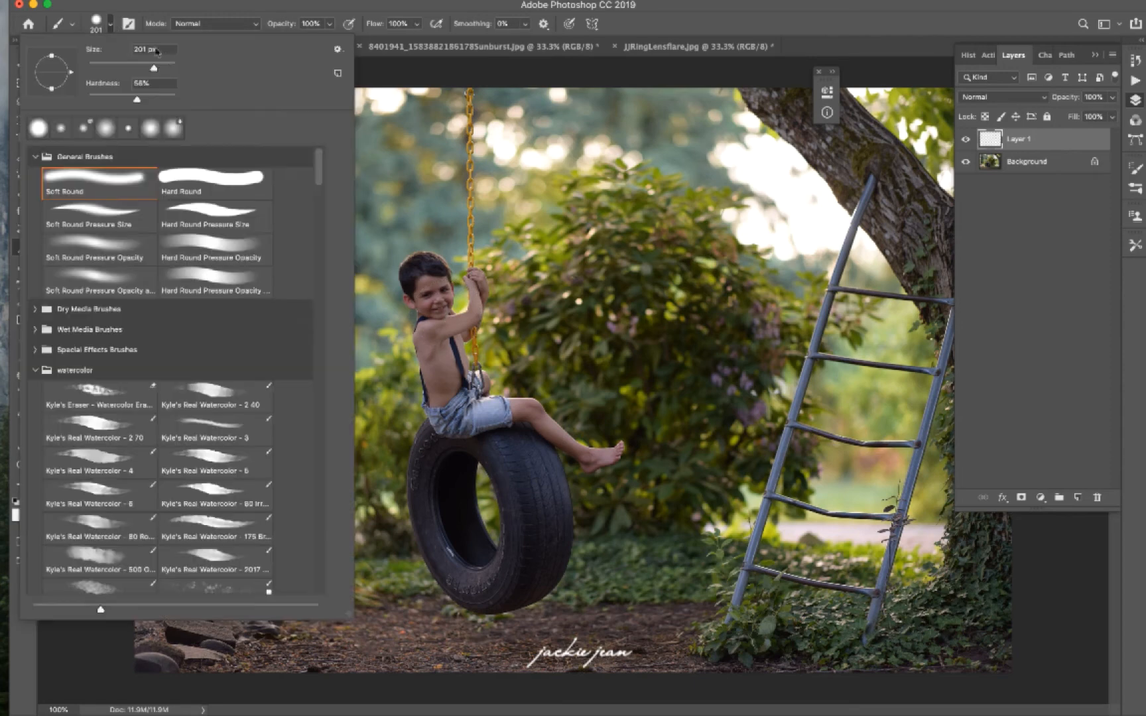
{"action": "mouse_move", "coordinate": [147, 66]}
{"action": "left_mouse_down"}
{"action": "mouse_move", "coordinate": [127, 101]}
{"action": "mouse_move", "coordinate": [69, 98]}
{"action": "left_mouse_up"}
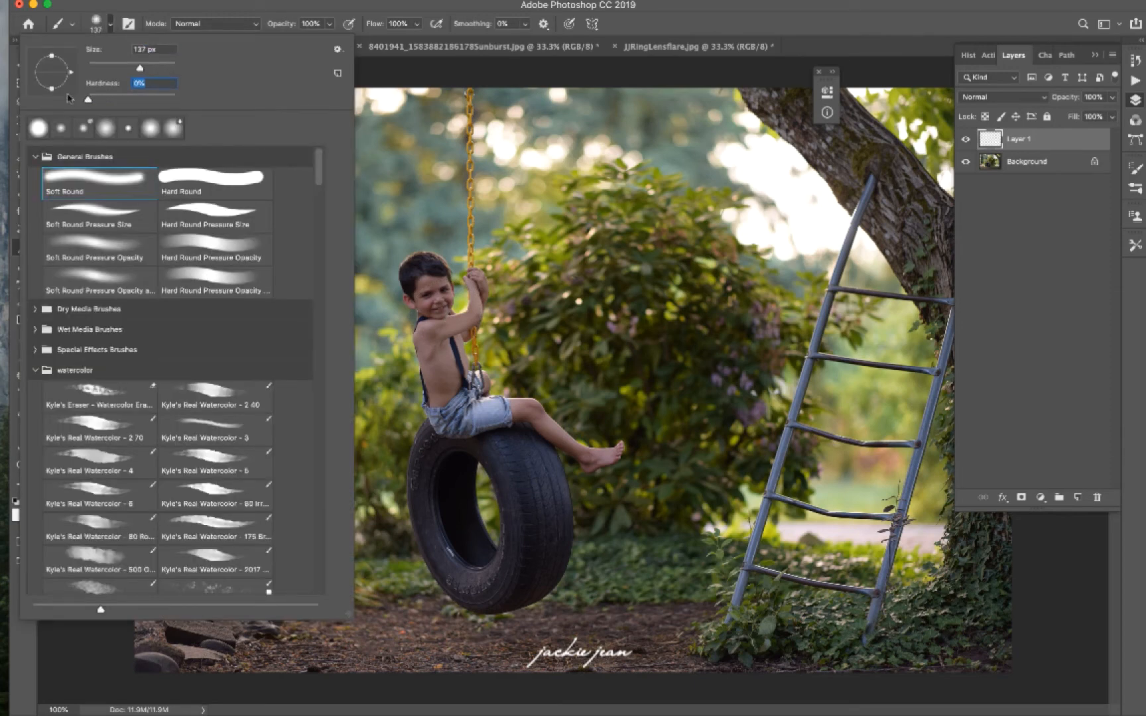
{"action": "left_click", "coordinate": [438, 302]}
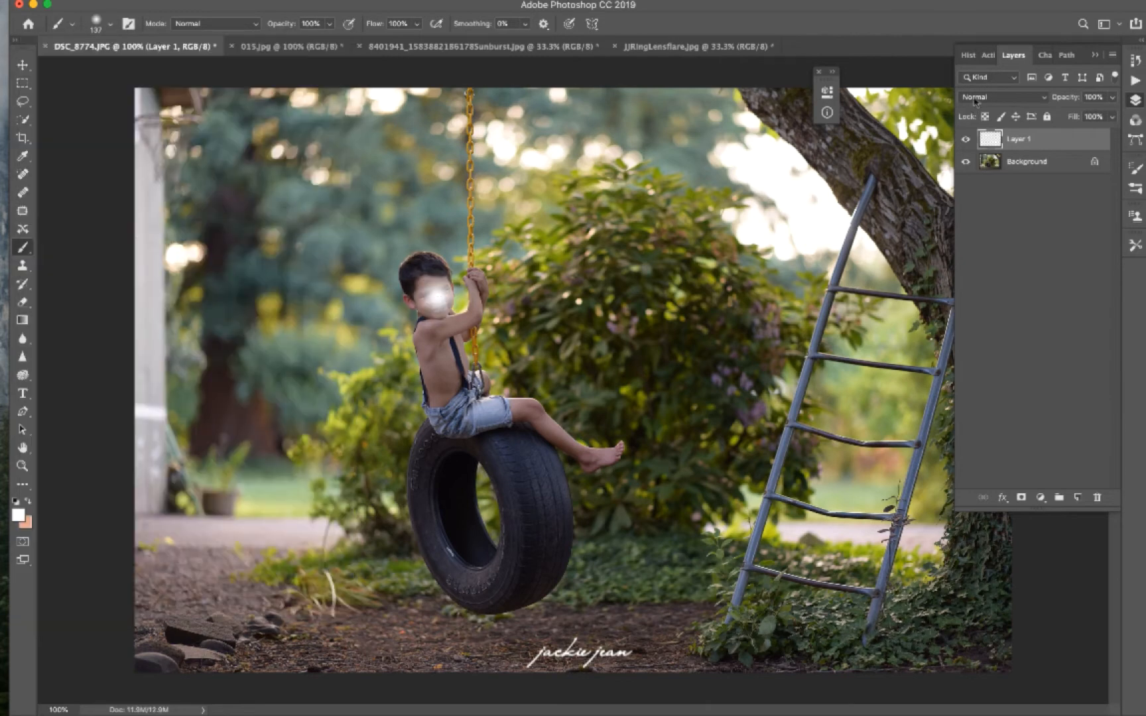
Set the face layer to Soft Light at 39% opacity, add another white dab to the face, and compare with the layer off and on.
{"action": "left_click", "coordinate": [975, 97]}
{"action": "left_click", "coordinate": [978, 257]}
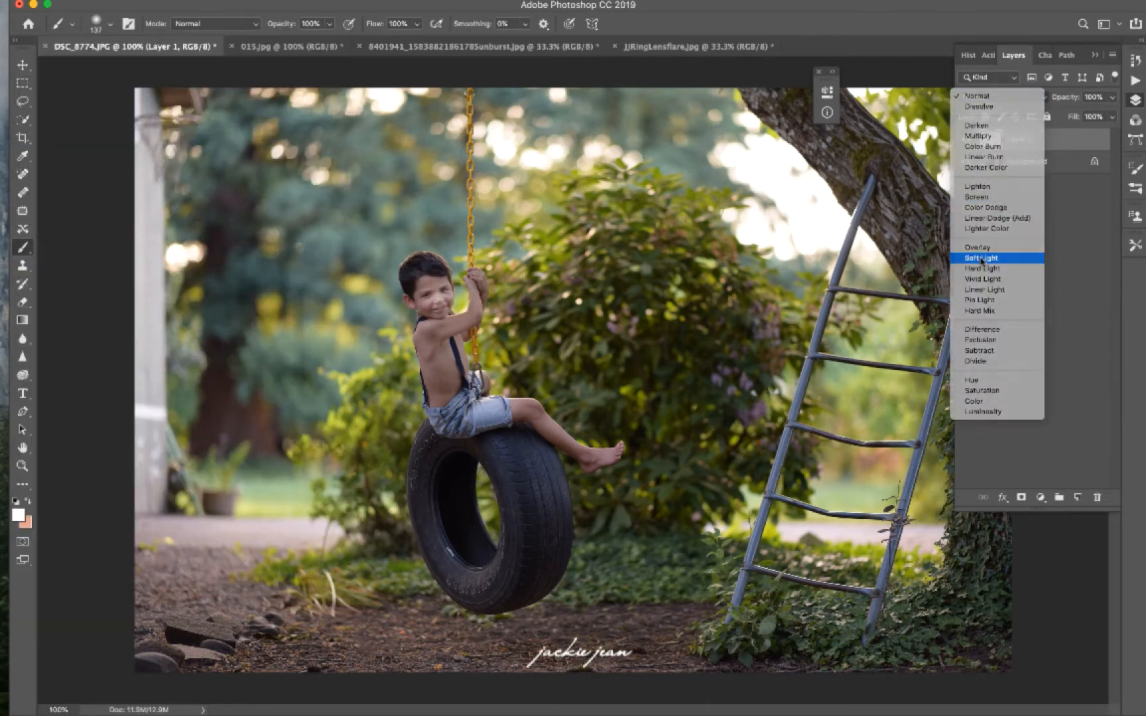
{"action": "left_click", "coordinate": [1112, 97]}
{"action": "left_click_drag", "start_coordinate": [1113, 114], "coordinate": [1066, 114]}
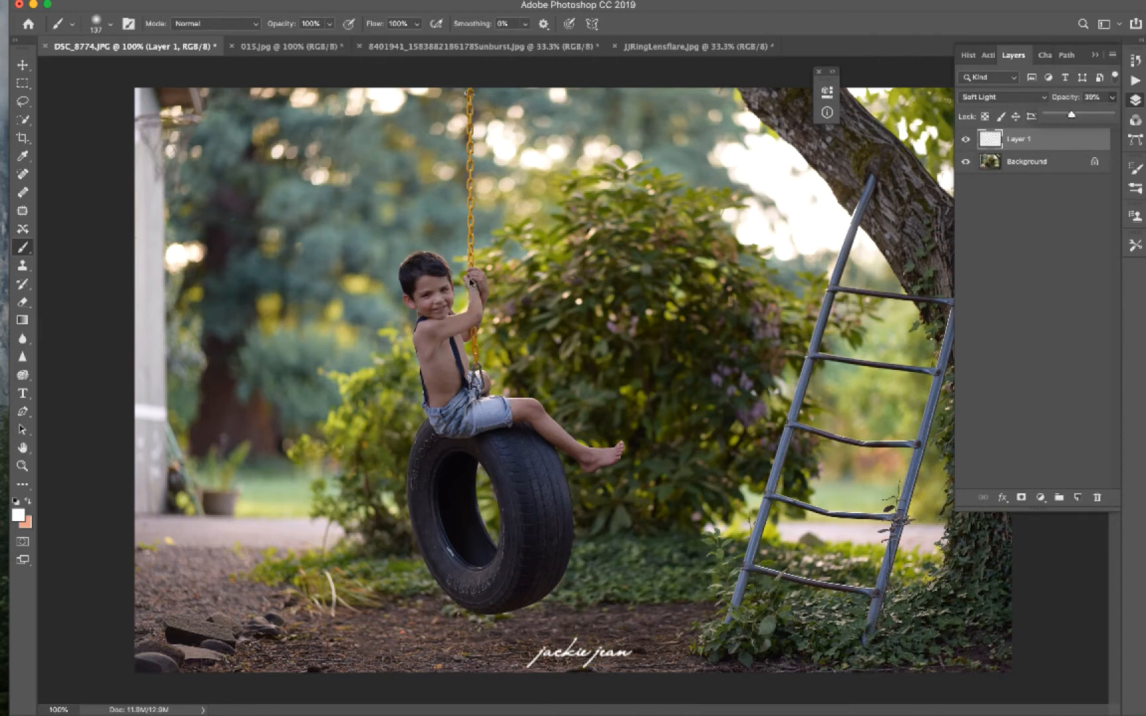
{"action": "left_click", "coordinate": [423, 300]}
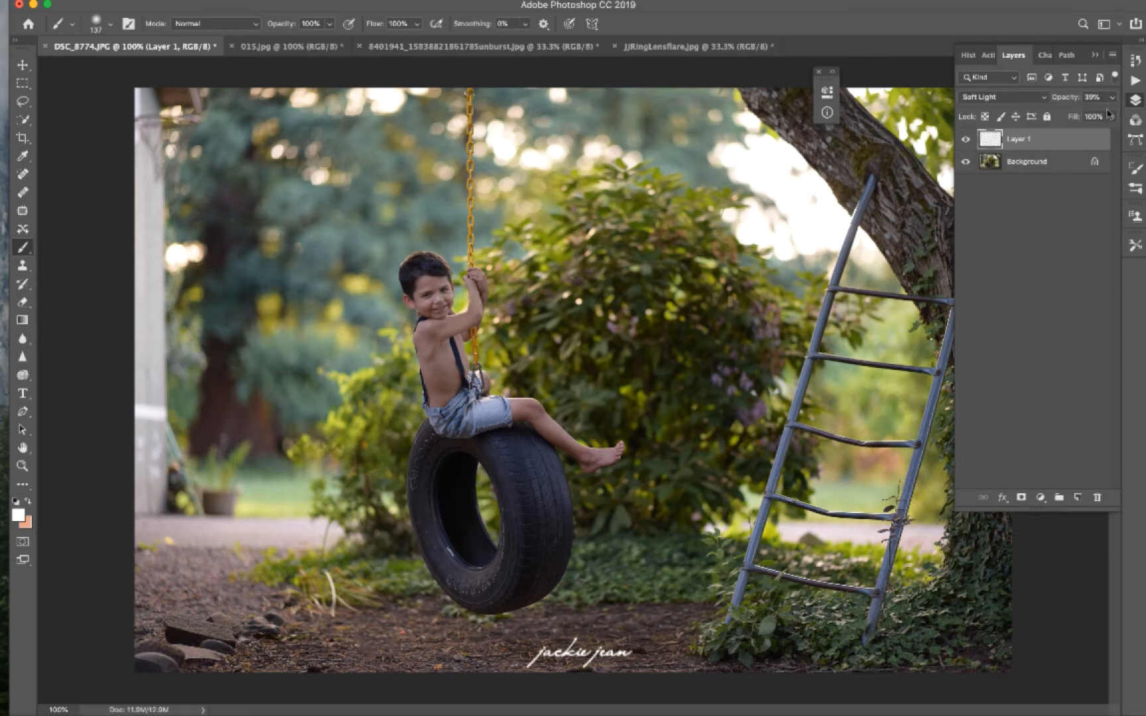
{"action": "left_click", "coordinate": [966, 140]}
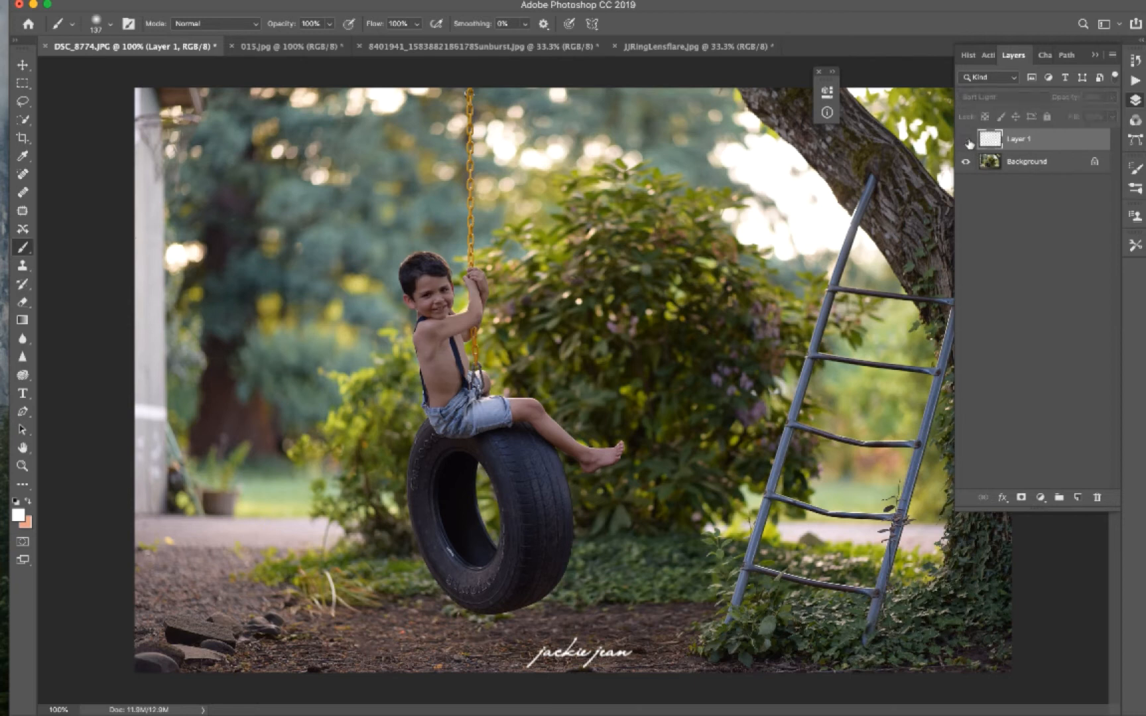
{"action": "left_click", "coordinate": [966, 140]}
{"action": "left_click", "coordinate": [966, 140]}
{"action": "left_click", "coordinate": [966, 140]}
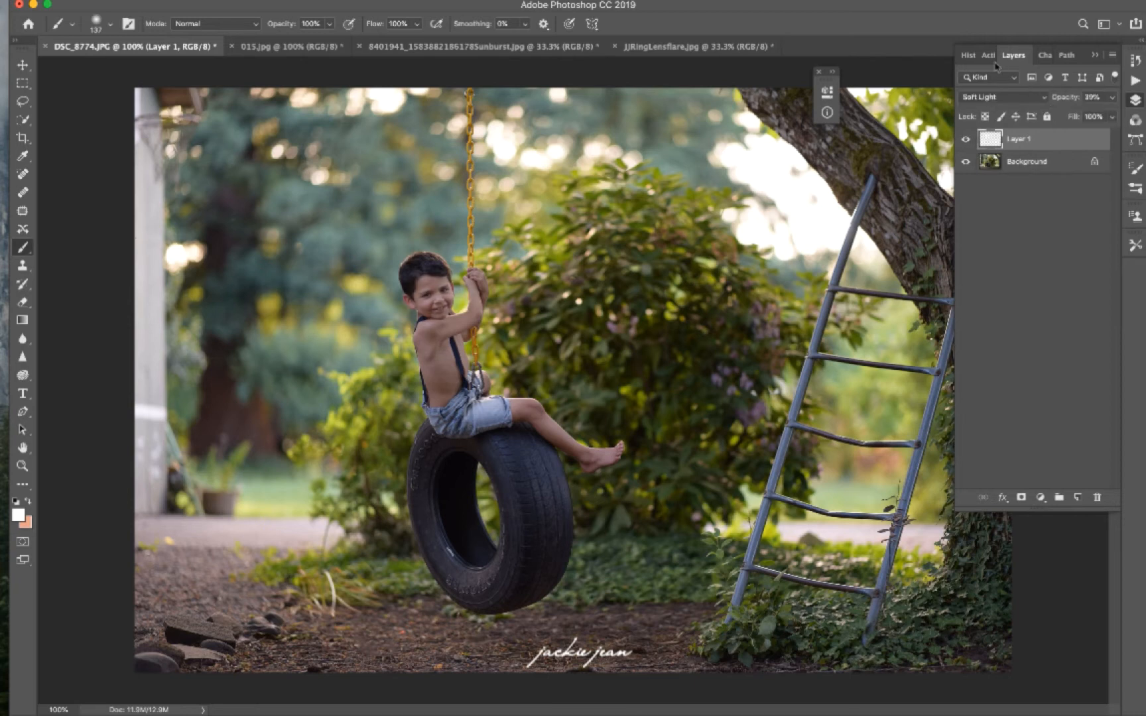
Take a history snapshot of the brightened photo and flatten its layers into one background.
{"action": "left_click", "coordinate": [968, 55]}
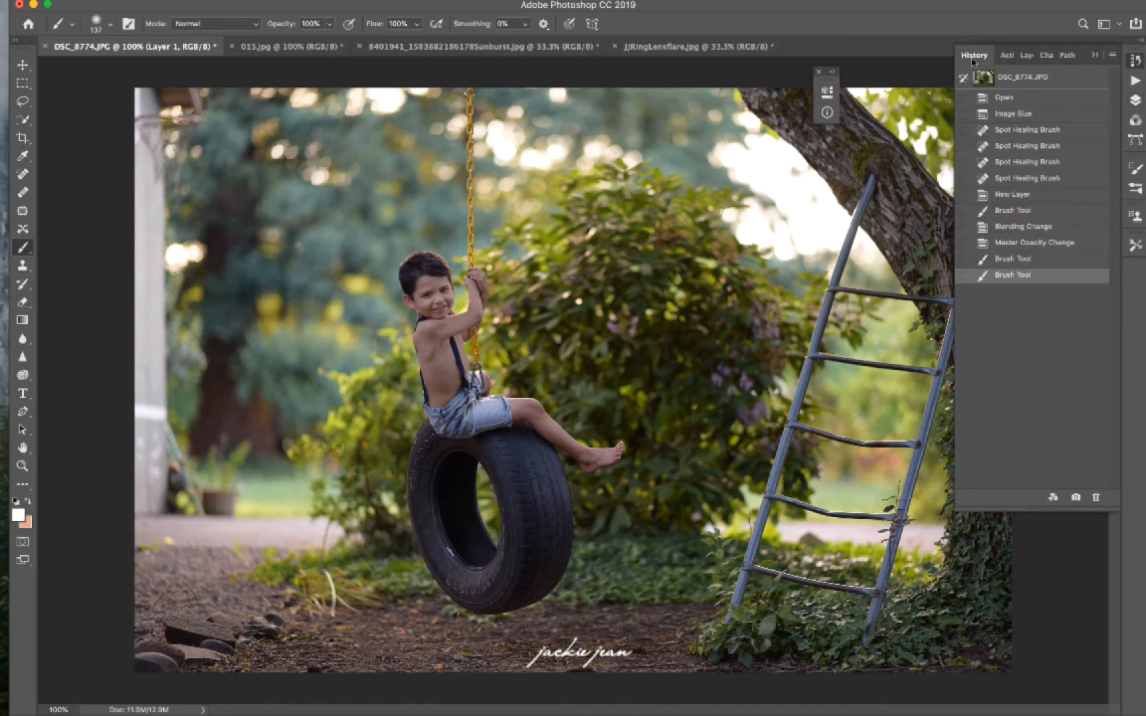
{"action": "left_click", "coordinate": [1076, 497]}
{"action": "left_click", "coordinate": [994, 55]}
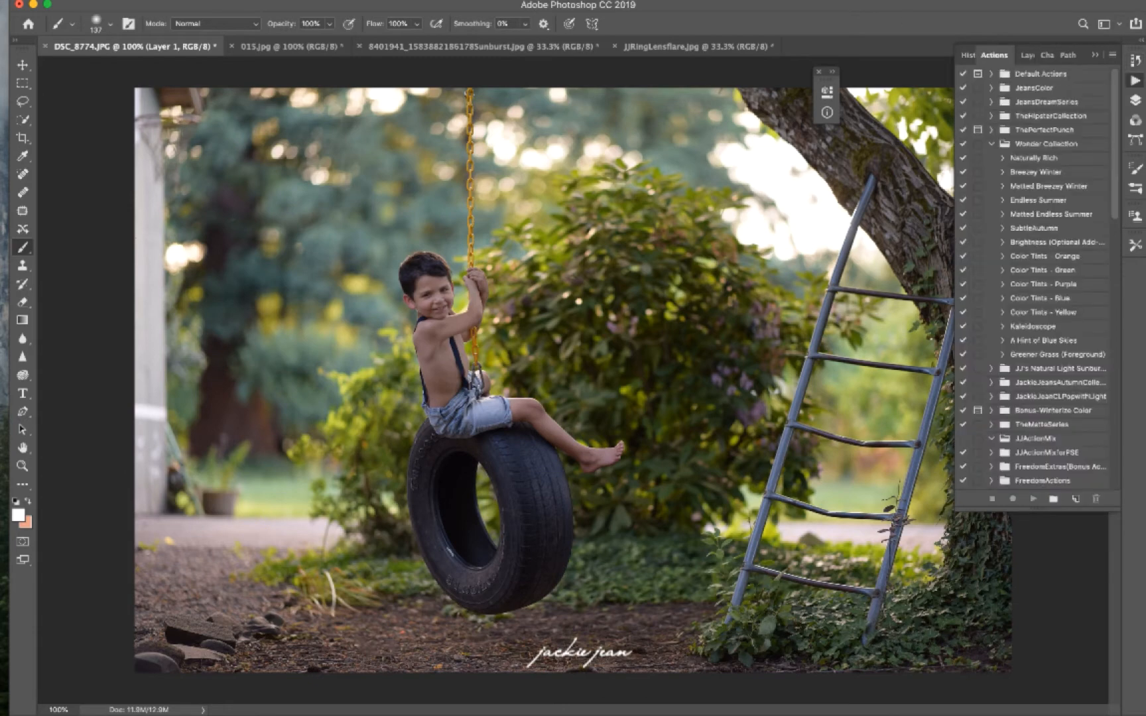
{"action": "left_click", "coordinate": [226, 1]}
{"action": "left_click", "coordinate": [302, 519]}
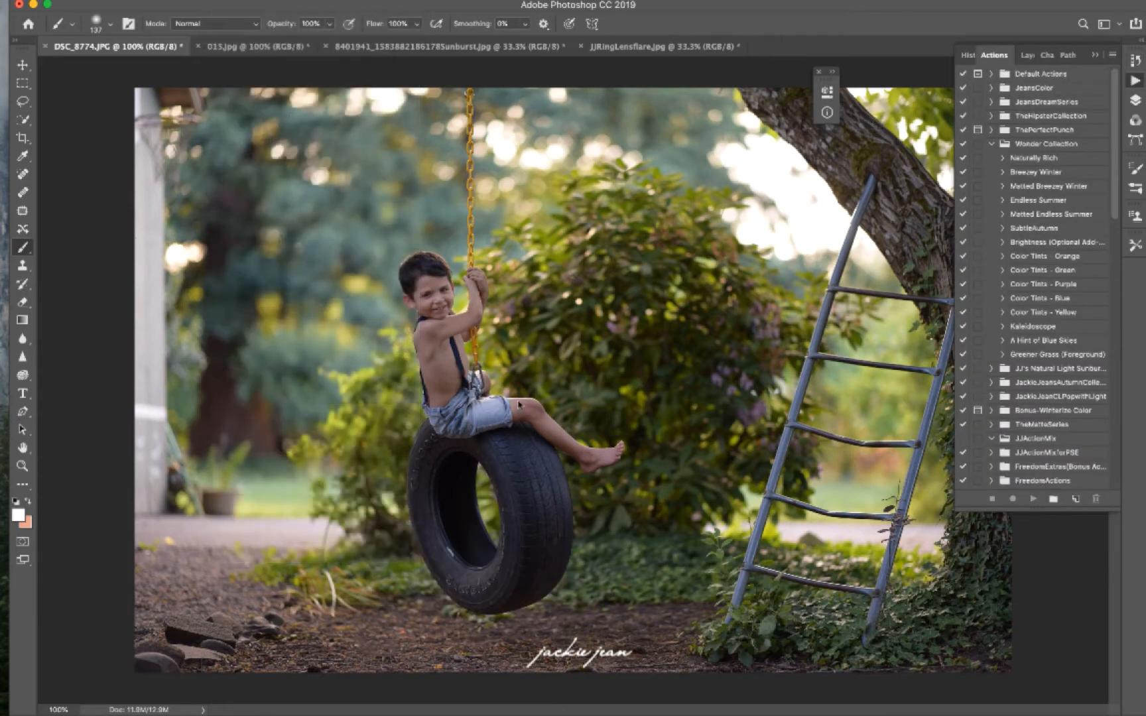
Run the Breezey Winter action from the Wonder Collection on the photo and show its layers.
{"action": "left_click", "coordinate": [1062, 173]}
{"action": "left_click", "coordinate": [1033, 498]}
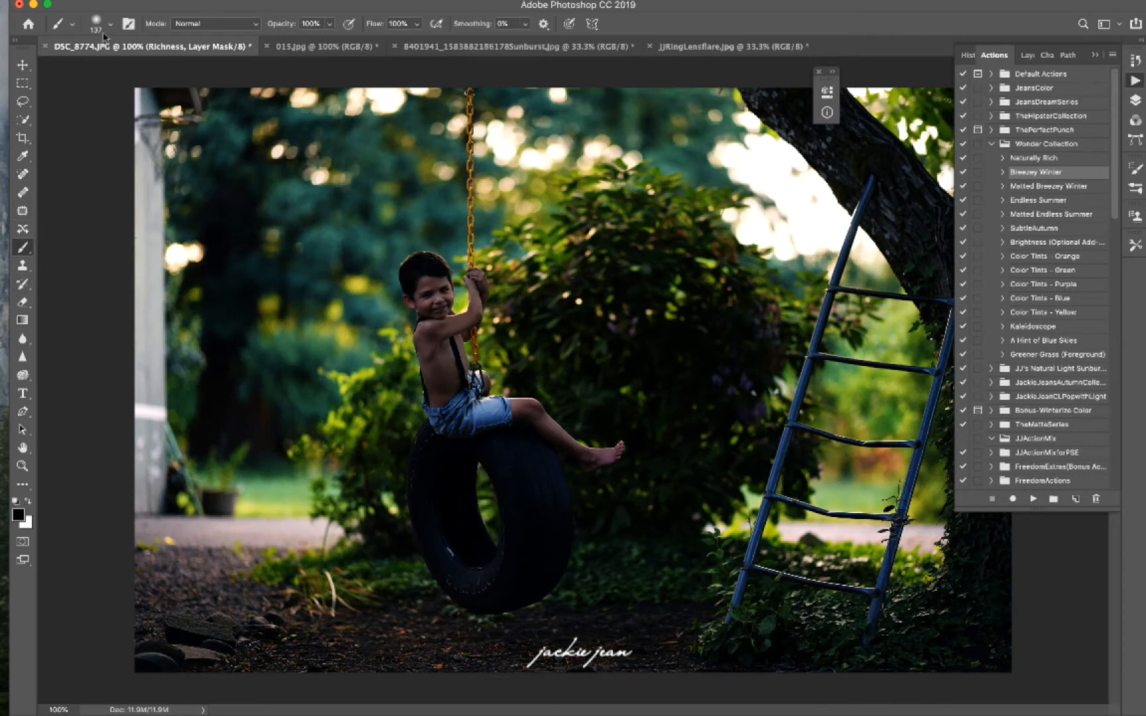
{"action": "left_click", "coordinate": [1029, 57]}
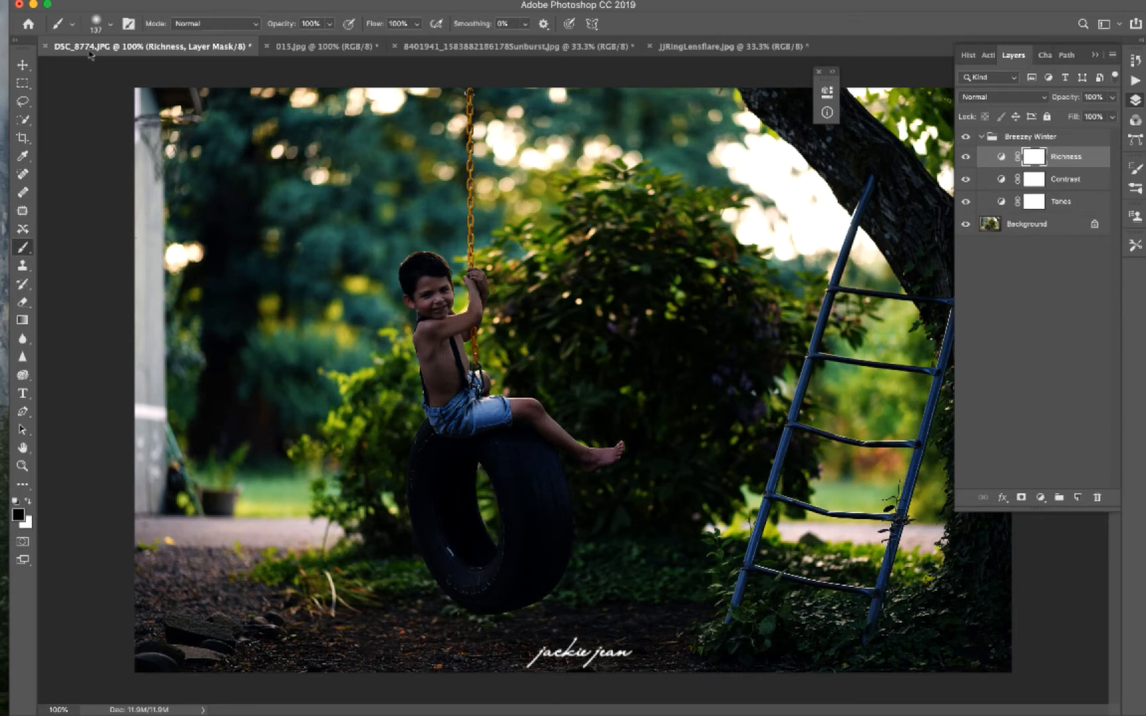
Set the brush size to 316 px and paint black on the Richness mask over the boy's face and upper body.
{"action": "left_click", "coordinate": [105, 25]}
{"action": "left_click_drag", "start_coordinate": [159, 68], "coordinate": [188, 68]}
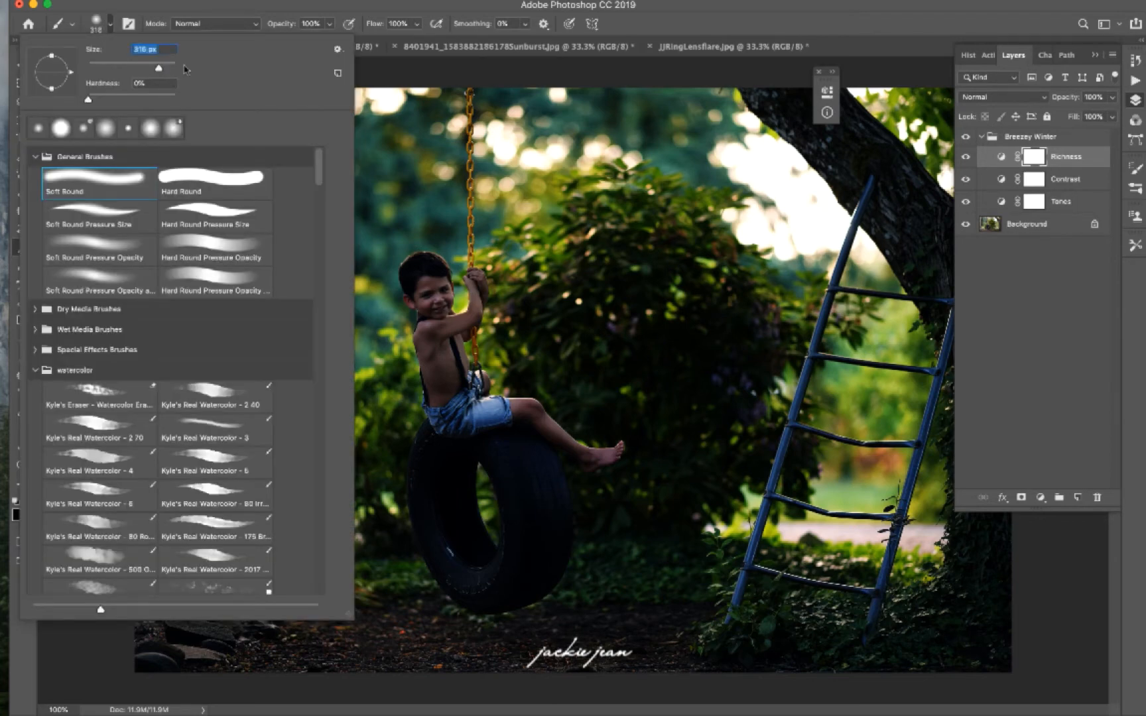
{"action": "left_click", "coordinate": [428, 239]}
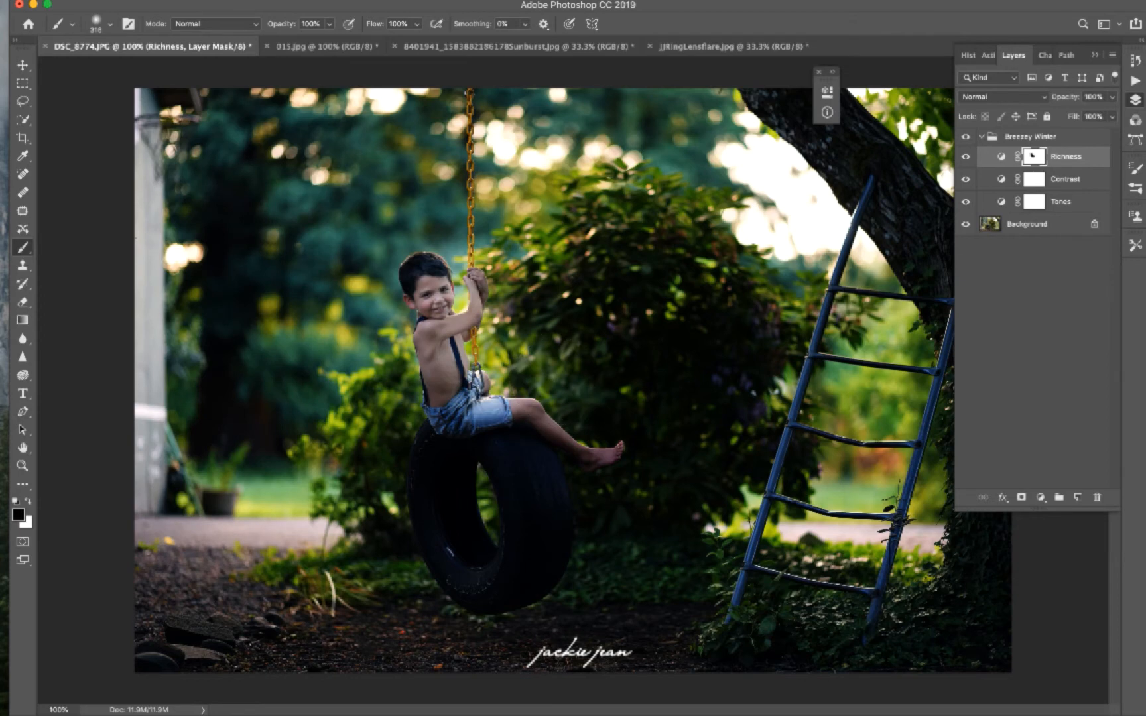
With a 1400 px brush at 51% opacity, soften the Richness mask over the boy, tire and surroundings, and the Tones mask around the boy.
{"action": "left_click", "coordinate": [331, 27]}
{"action": "left_click", "coordinate": [299, 42]}
{"action": "left_click", "coordinate": [96, 25]}
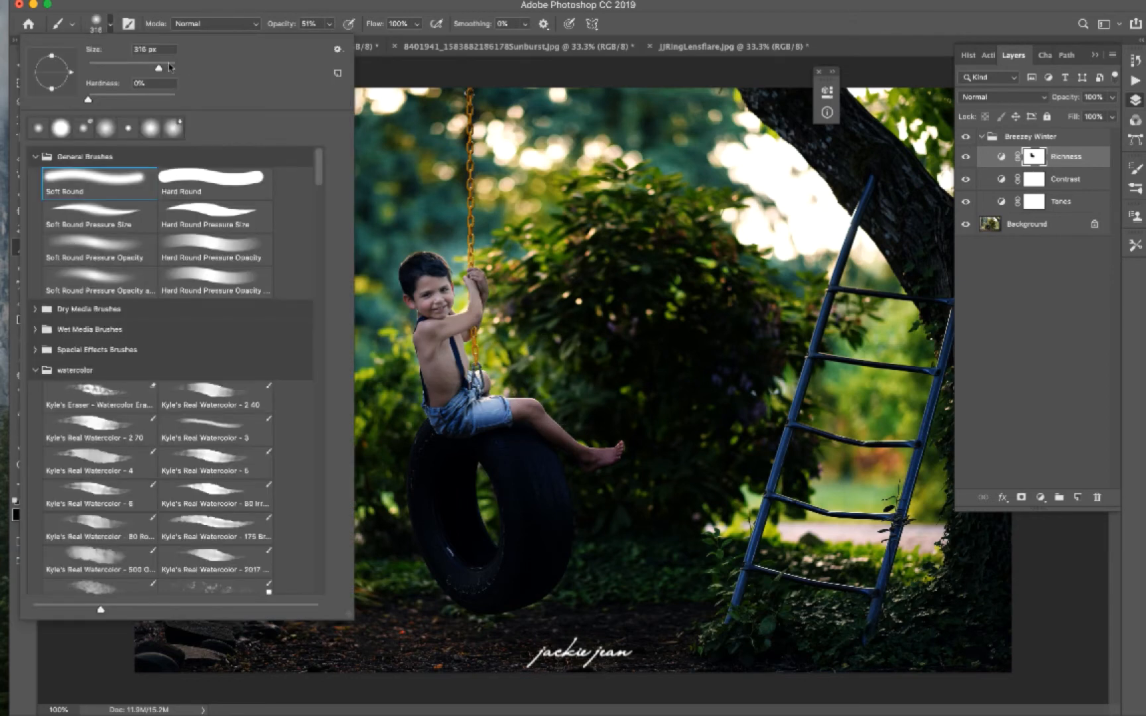
{"action": "left_click", "coordinate": [169, 67]}
{"action": "left_click", "coordinate": [492, 333]}
{"action": "left_click", "coordinate": [493, 439]}
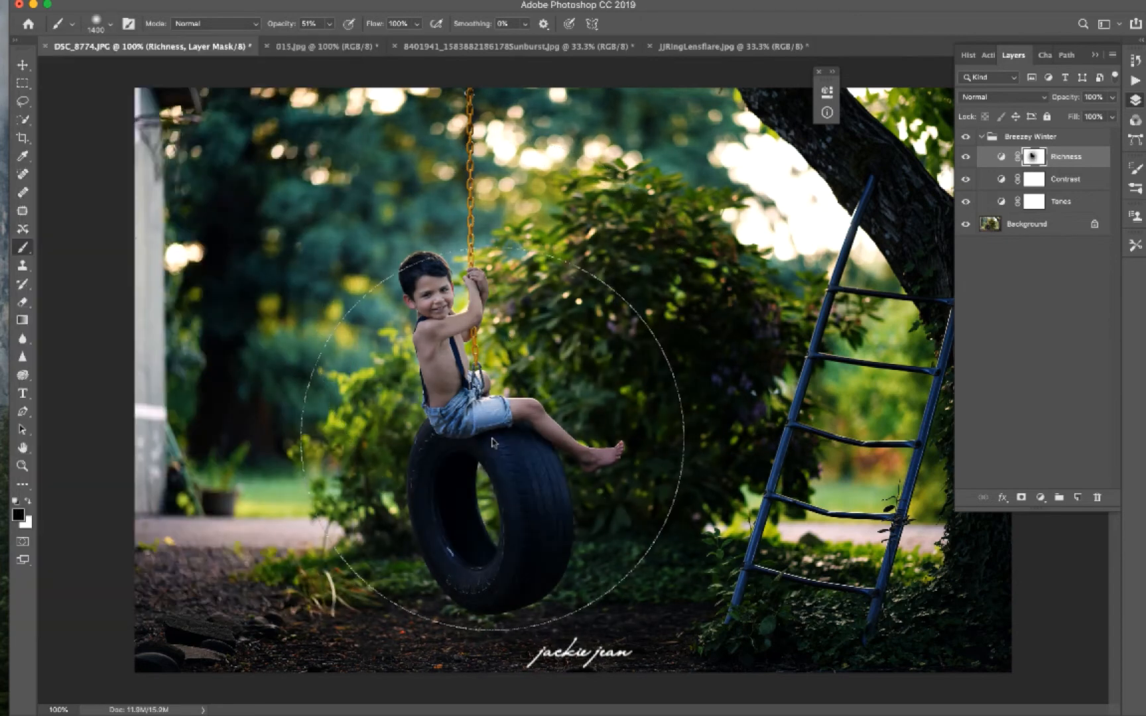
{"action": "left_click", "coordinate": [545, 478]}
{"action": "left_click", "coordinate": [640, 330]}
{"action": "left_click", "coordinate": [202, 298]}
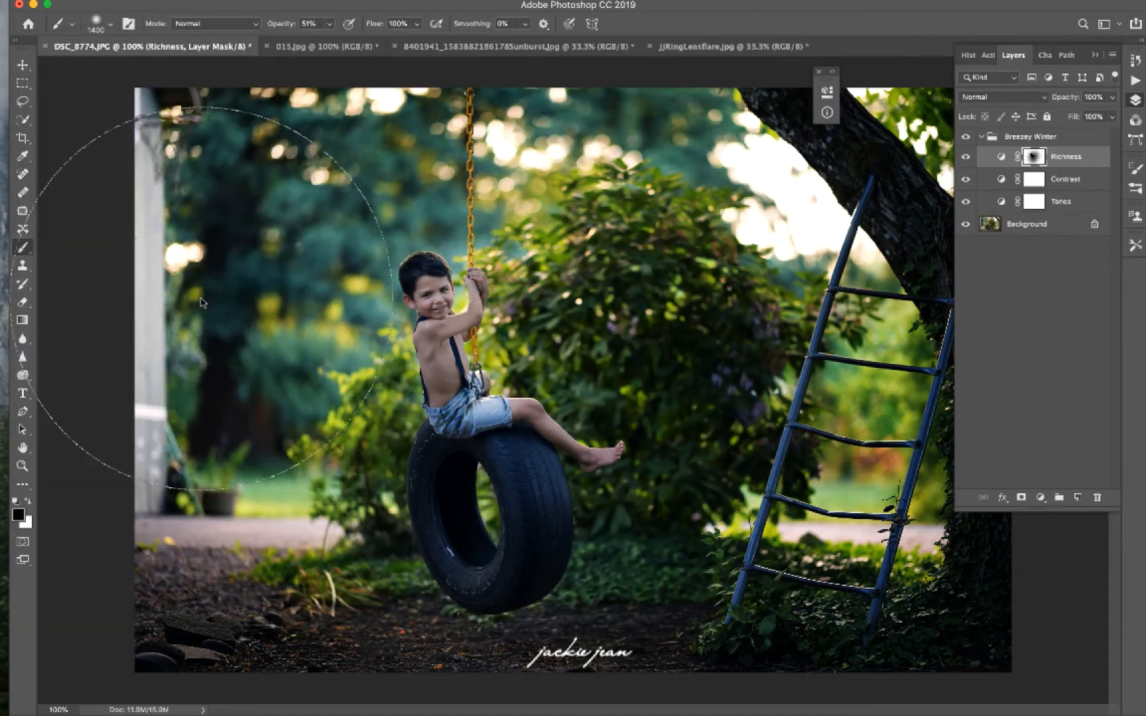
{"action": "left_click", "coordinate": [932, 611]}
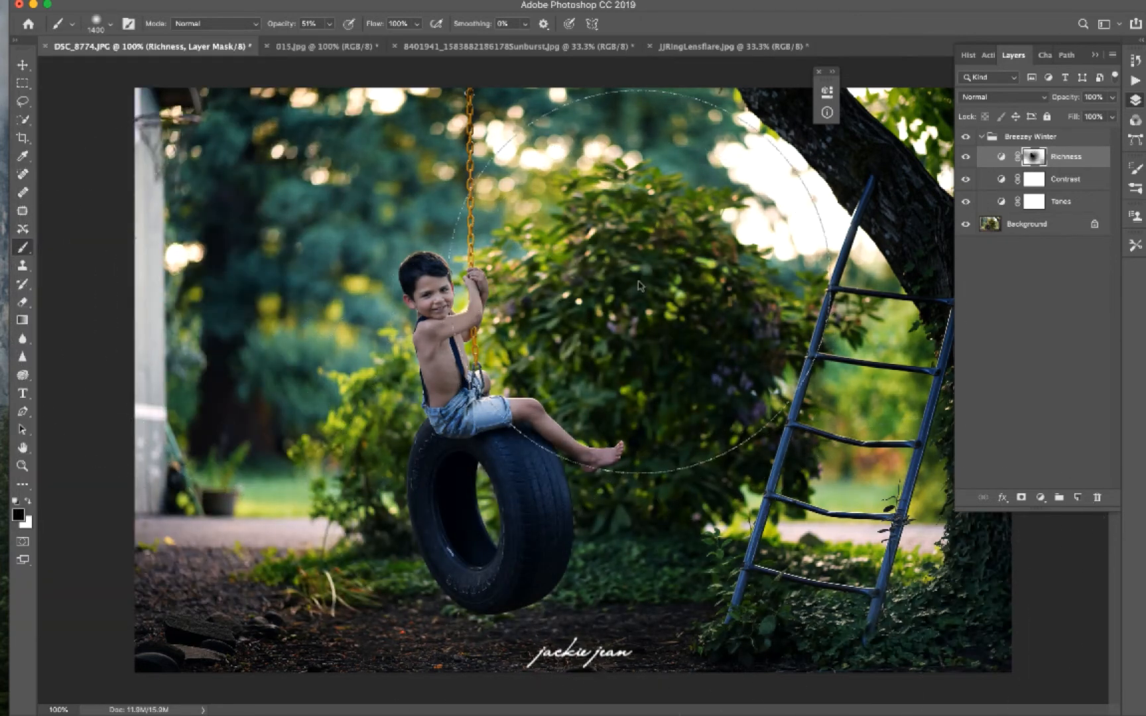
{"action": "left_click", "coordinate": [1066, 202]}
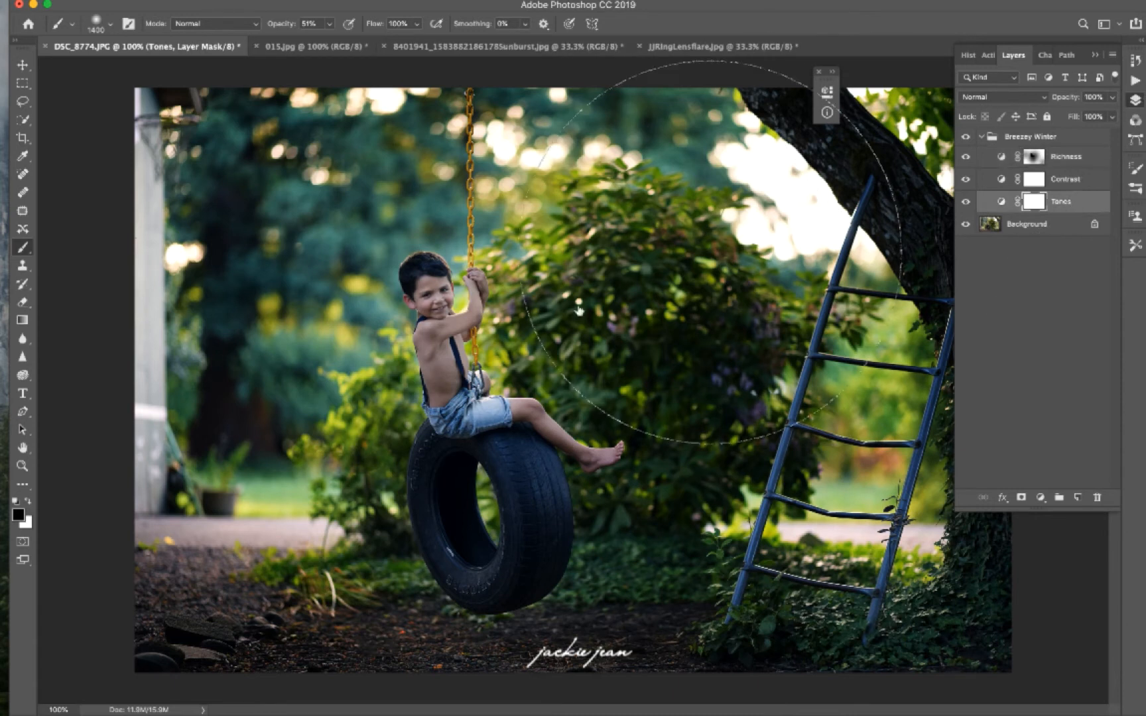
{"action": "left_click", "coordinate": [494, 407]}
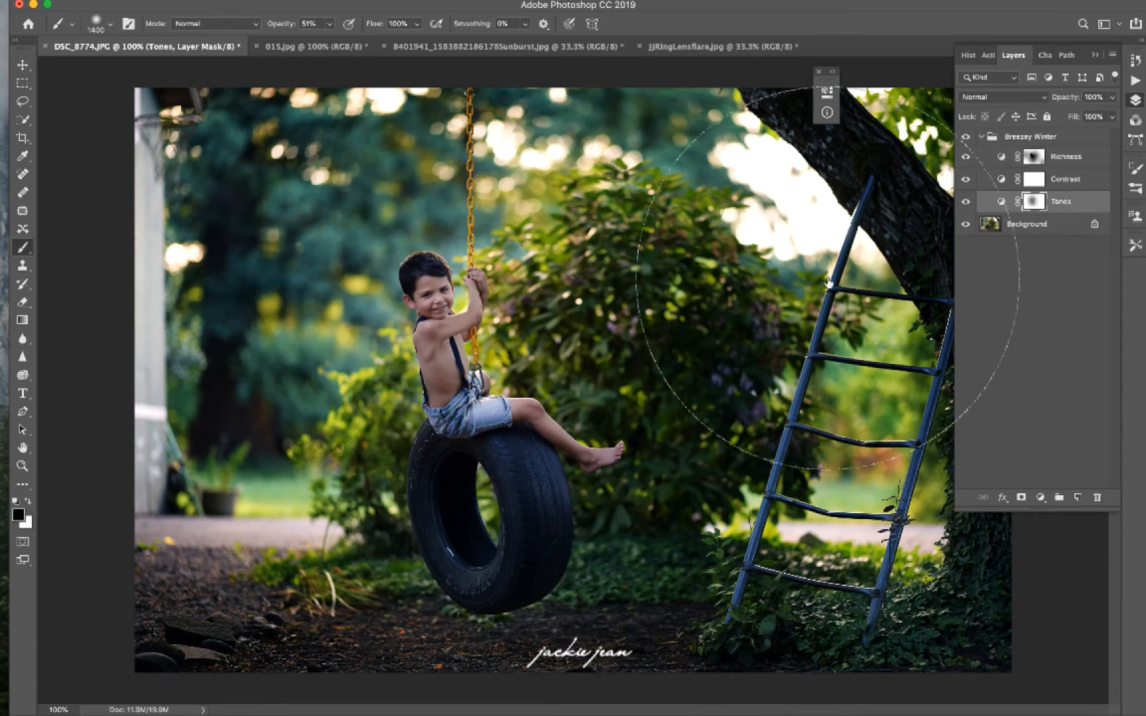
Lower the Breezey Winter group's opacity to 82% and hide the group to compare with the original photo.
{"action": "left_click", "coordinate": [1078, 136]}
{"action": "left_click", "coordinate": [1113, 97]}
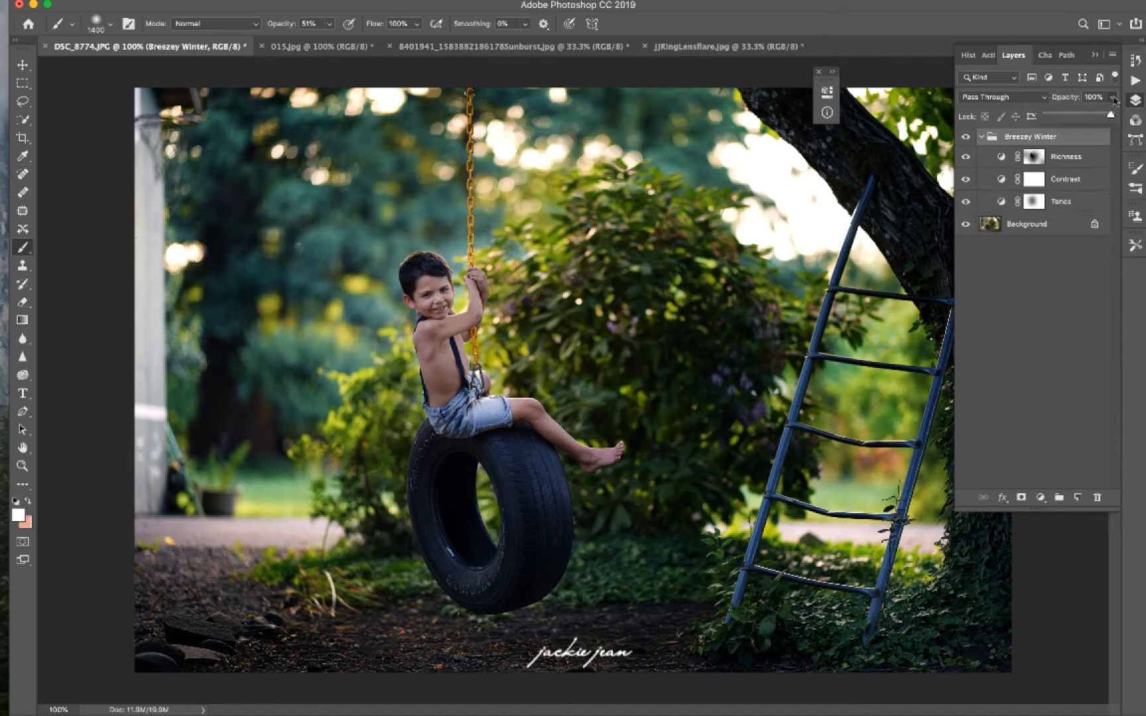
{"action": "left_click_drag", "start_coordinate": [1111, 114], "coordinate": [1040, 116]}
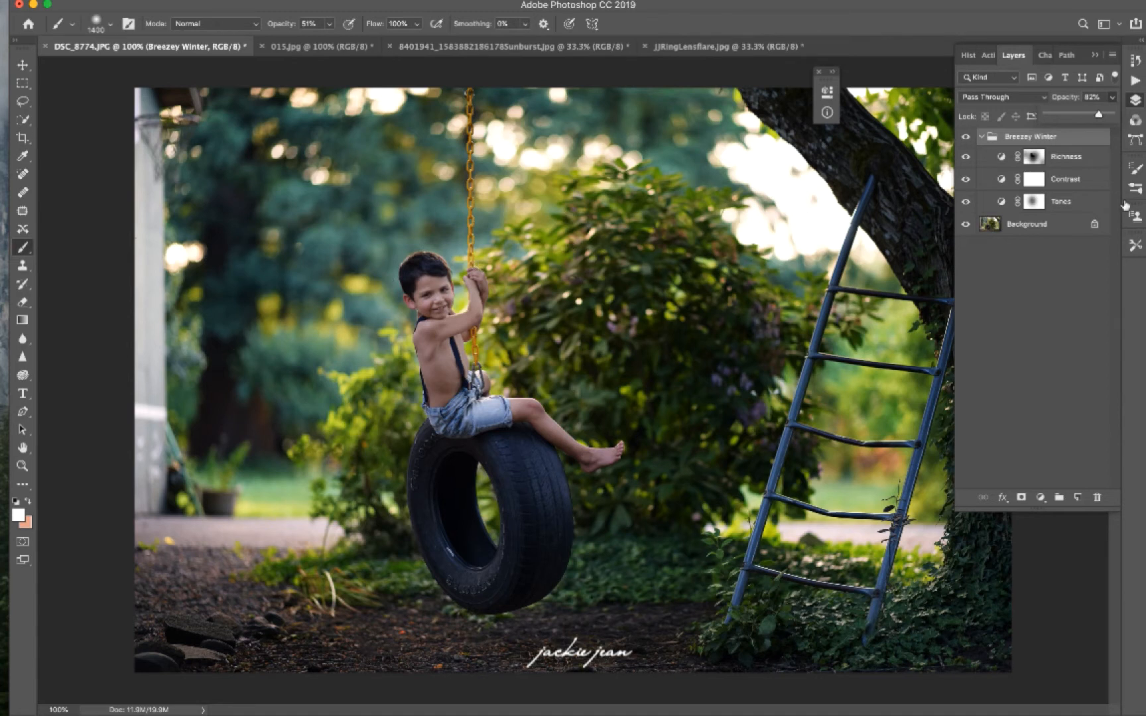
{"action": "left_click", "coordinate": [960, 202]}
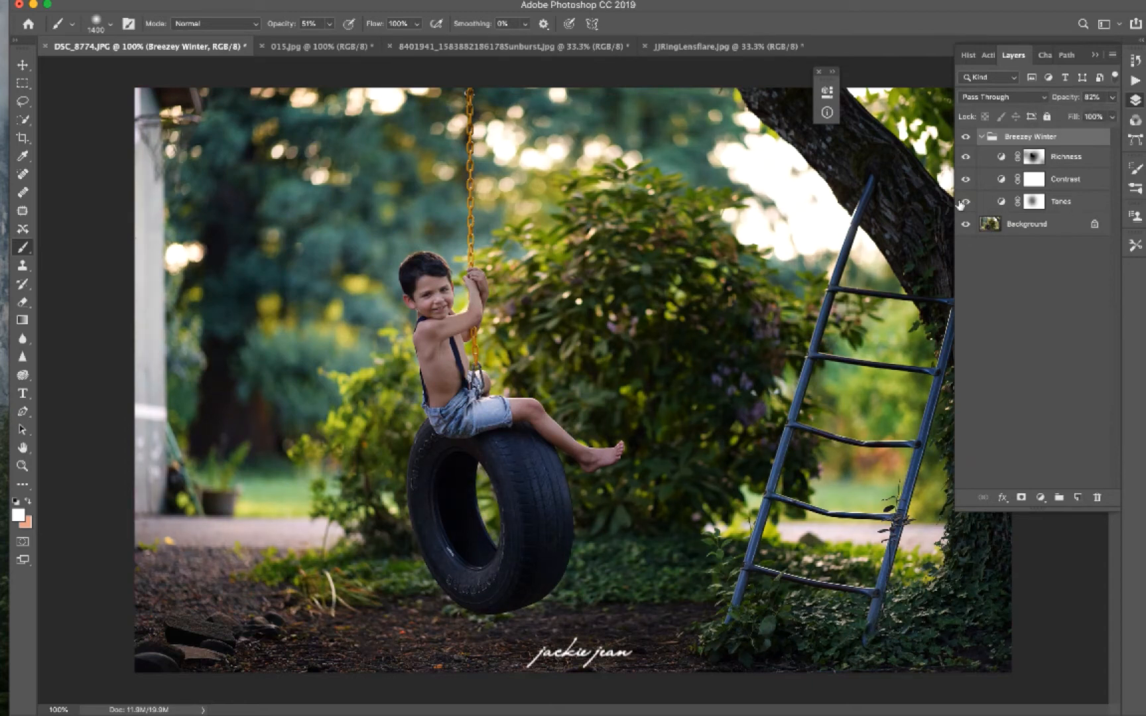
{"action": "left_click", "coordinate": [966, 136]}
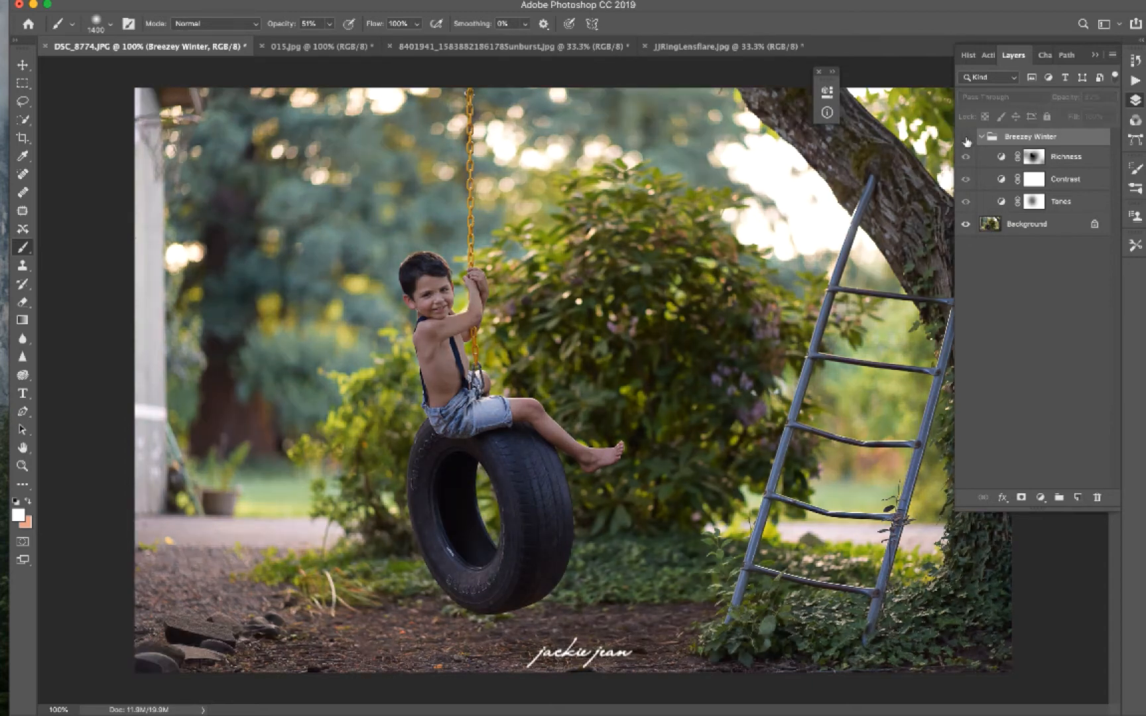
Toggle the Breezey Winter group's visibility to compare the photo before and after, leaving the group shown.
{"action": "left_click", "coordinate": [965, 137]}
{"action": "left_click", "coordinate": [965, 136]}
{"action": "left_click", "coordinate": [965, 137]}
{"action": "left_click", "coordinate": [966, 137]}
{"action": "left_click", "coordinate": [965, 136]}
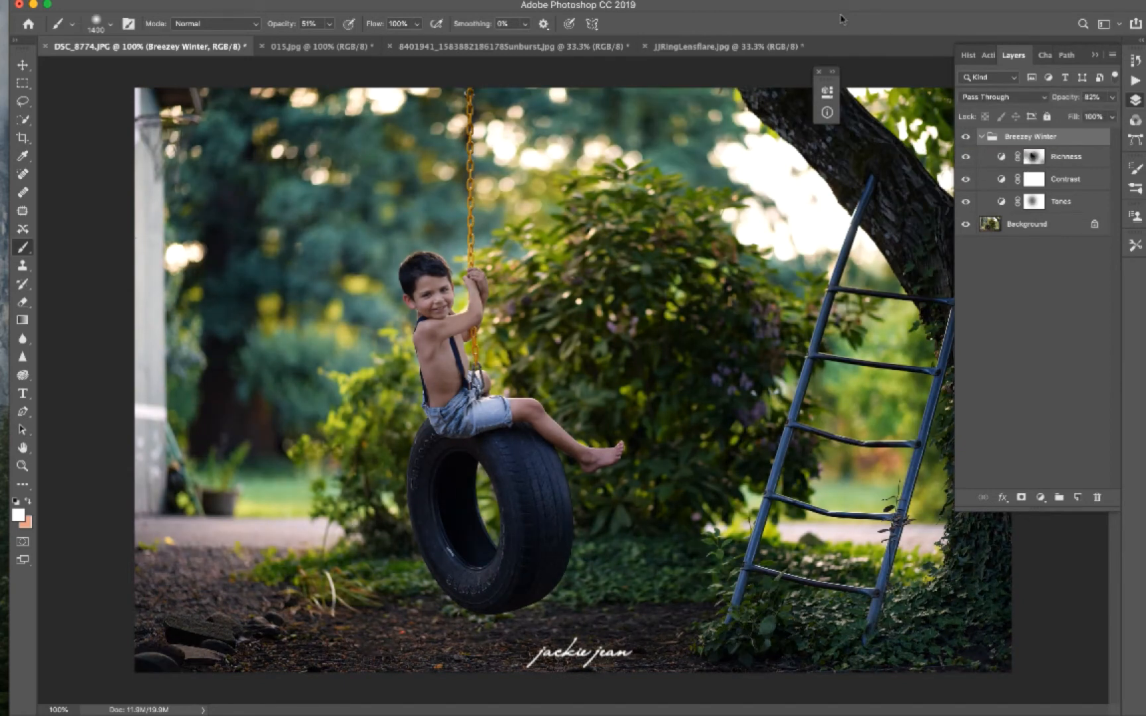
Run the Color Tints - Orange action from the Wonder Collection and return to the layer list.
{"action": "left_click", "coordinate": [987, 57]}
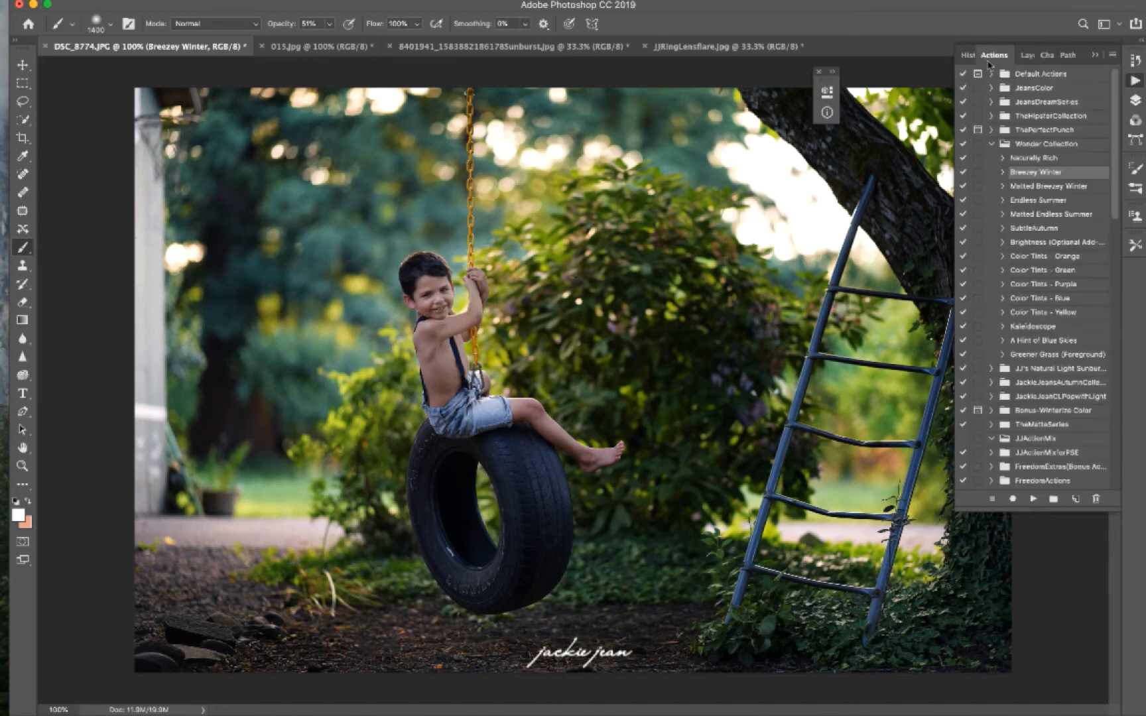
{"action": "left_click", "coordinate": [1055, 256]}
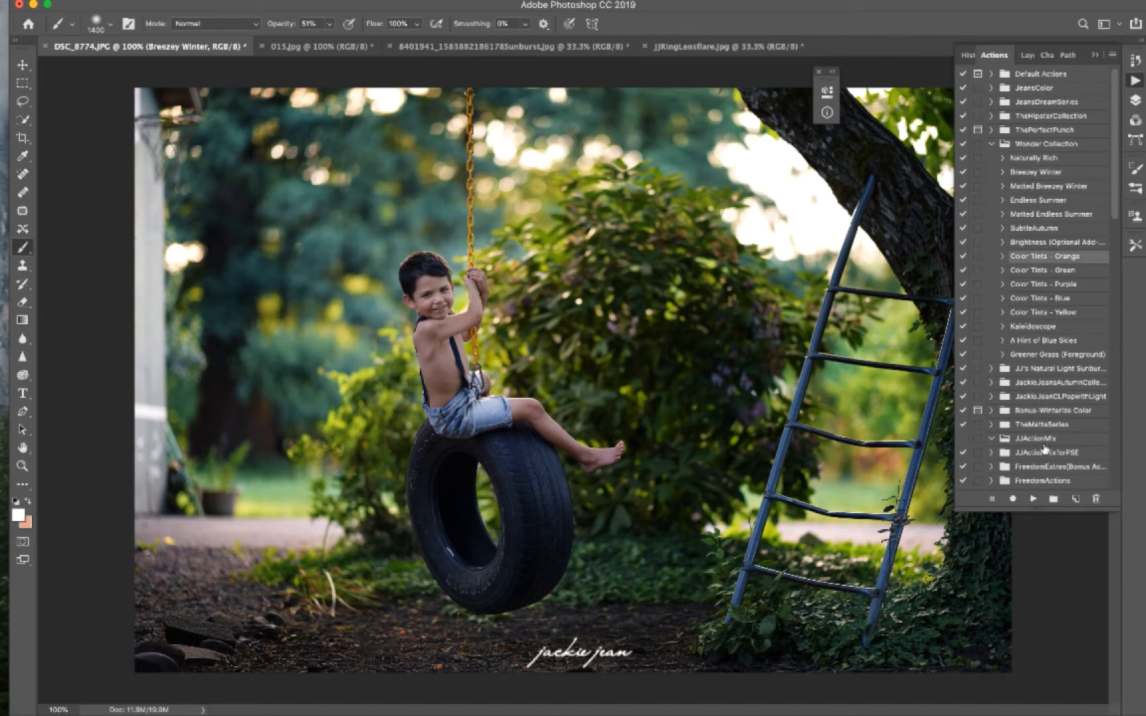
{"action": "left_click", "coordinate": [1033, 498]}
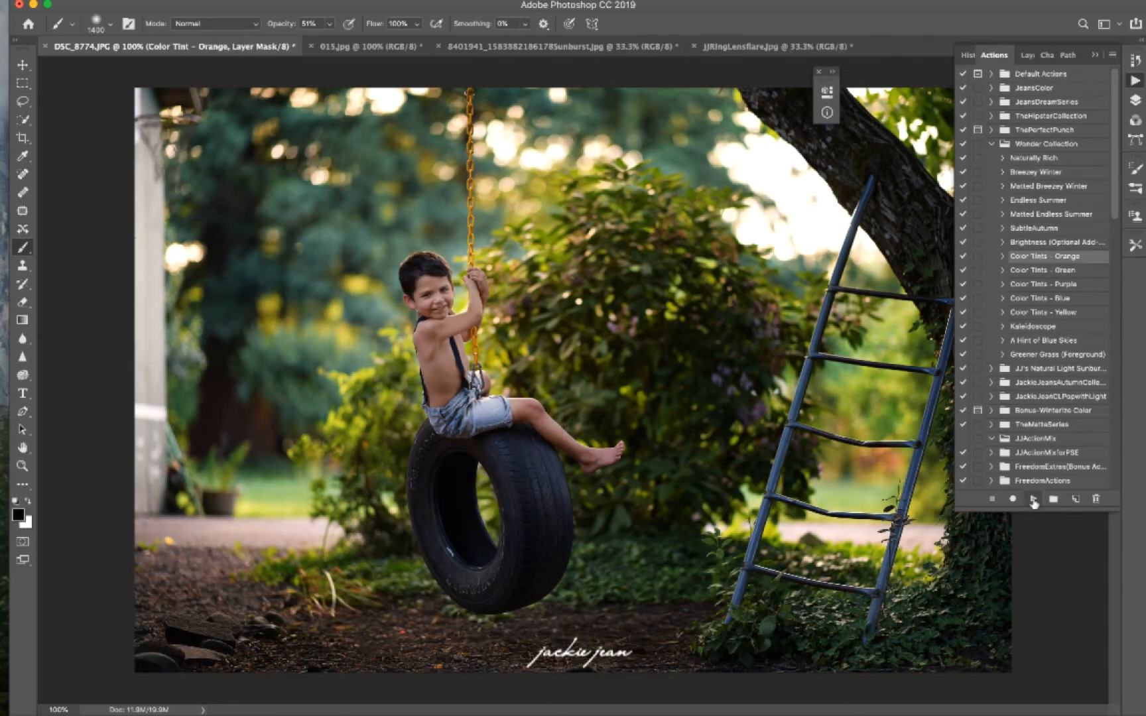
{"action": "left_click", "coordinate": [1096, 57]}
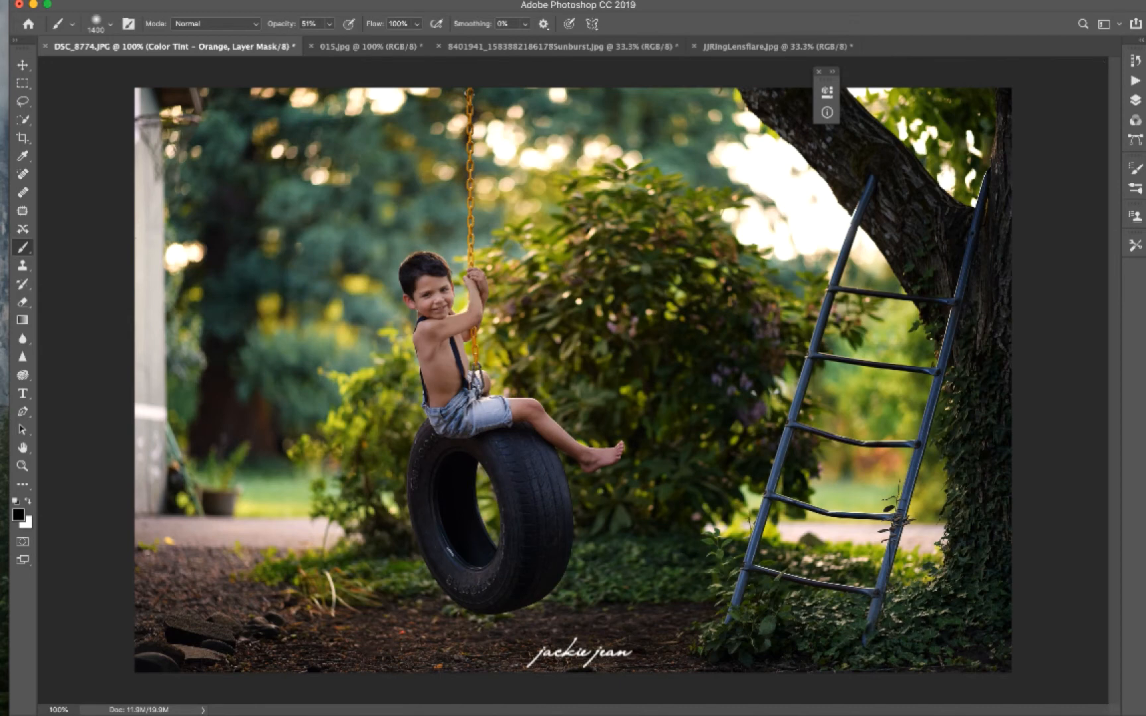
{"action": "left_click", "coordinate": [1135, 99]}
Compare the photo with and without the orange tint, and soften the tint's mask over the boy with black at 51% opacity.
{"action": "left_click", "coordinate": [966, 158]}
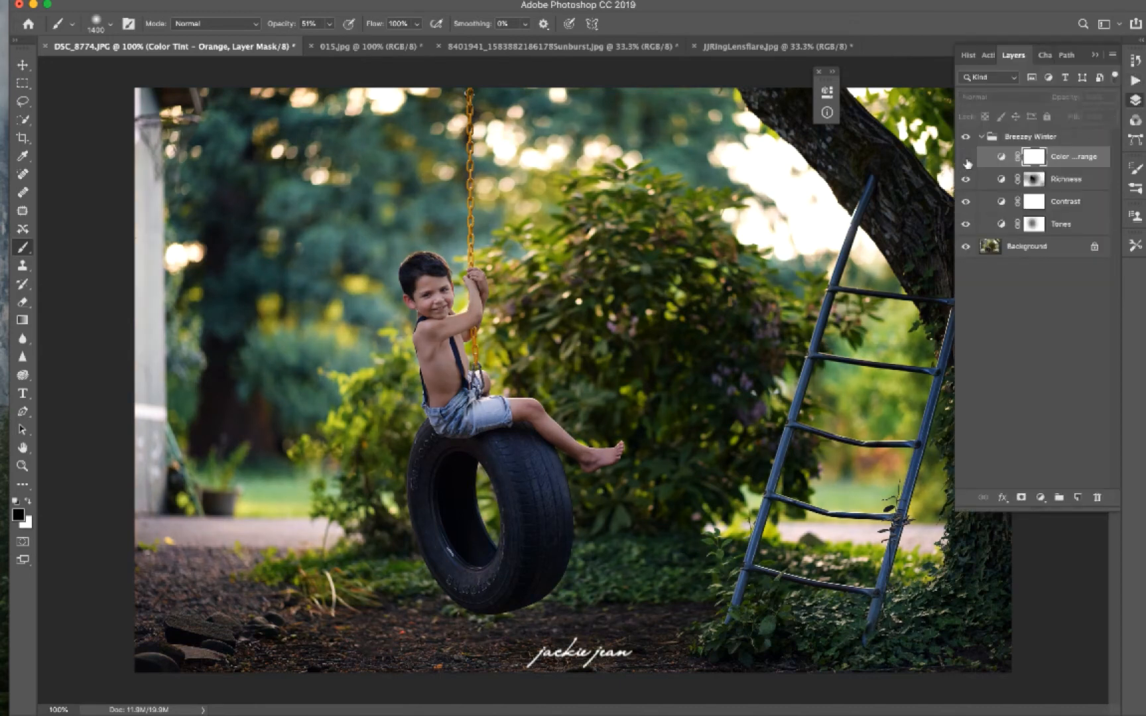
{"action": "left_click", "coordinate": [966, 158]}
{"action": "left_click", "coordinate": [966, 158]}
{"action": "left_click", "coordinate": [966, 158]}
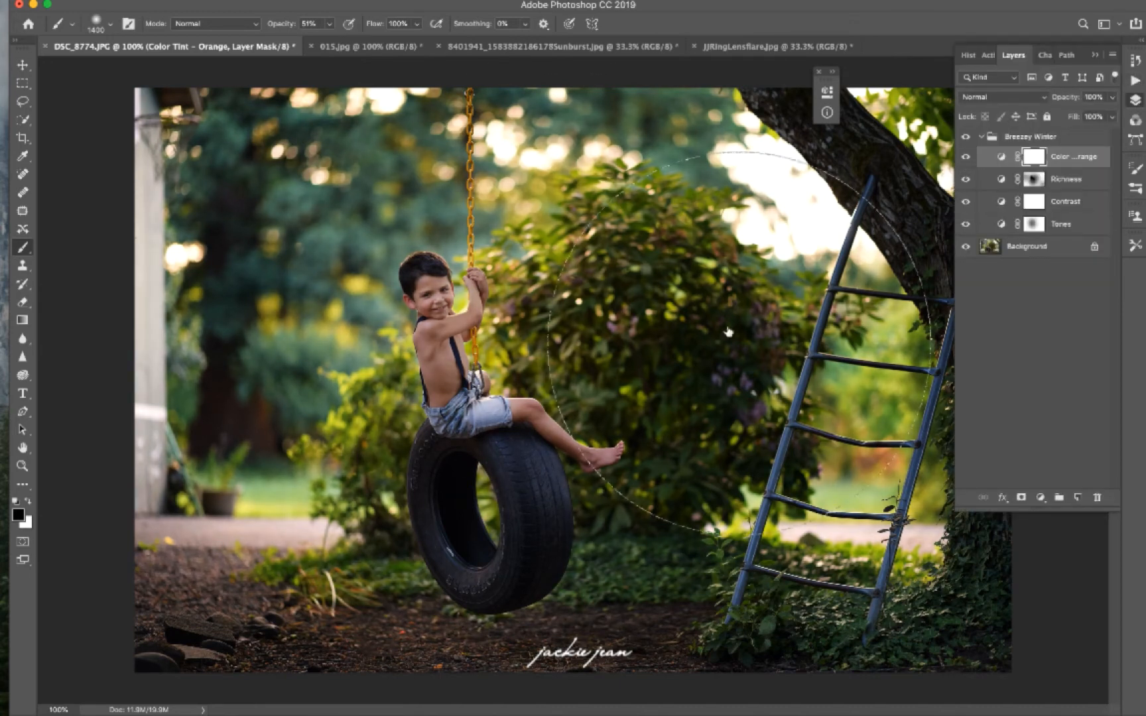
{"action": "left_click", "coordinate": [502, 369]}
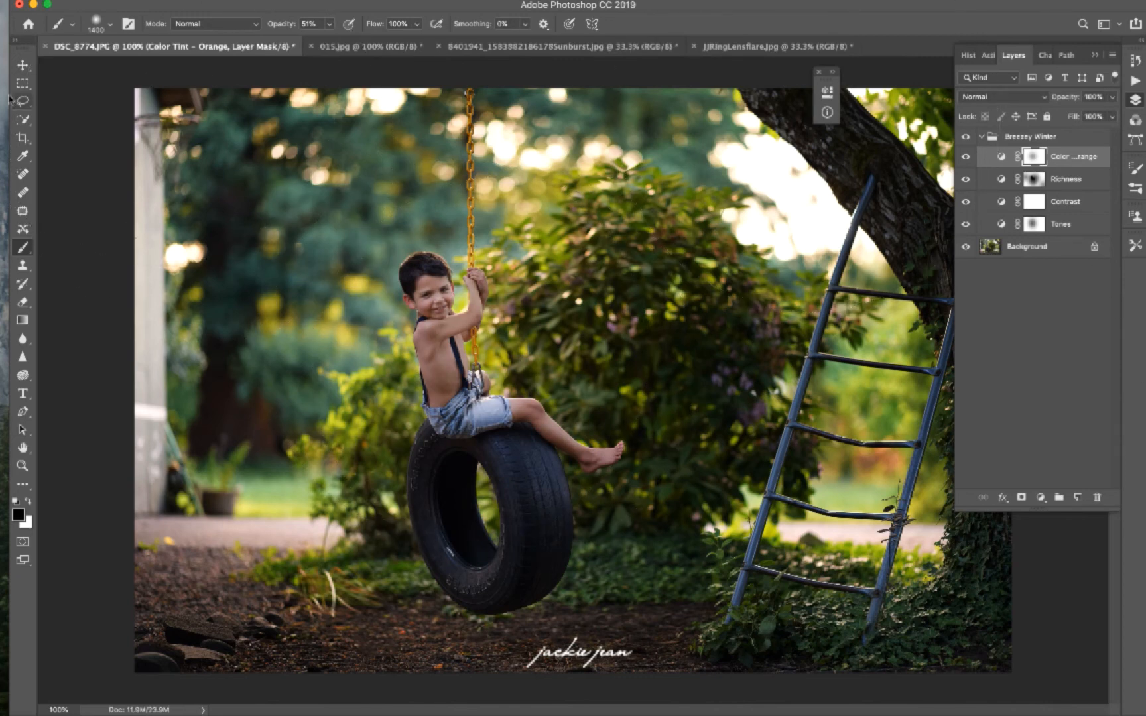
Copy the sky image 015.jpg into the tire swing photo and place its layer above the Breezey Winter group.
{"action": "left_click", "coordinate": [22, 66]}
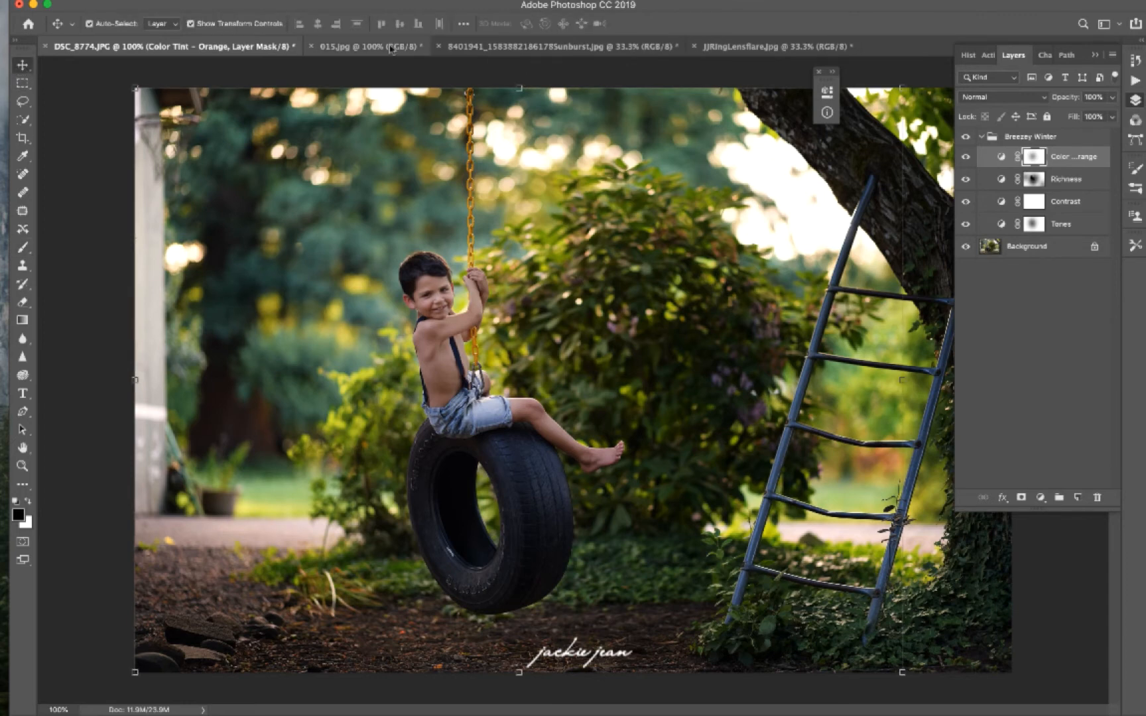
{"action": "left_click_drag", "start_coordinate": [388, 47], "coordinate": [626, 553]}
{"action": "left_click_drag", "start_coordinate": [730, 630], "coordinate": [741, 226]}
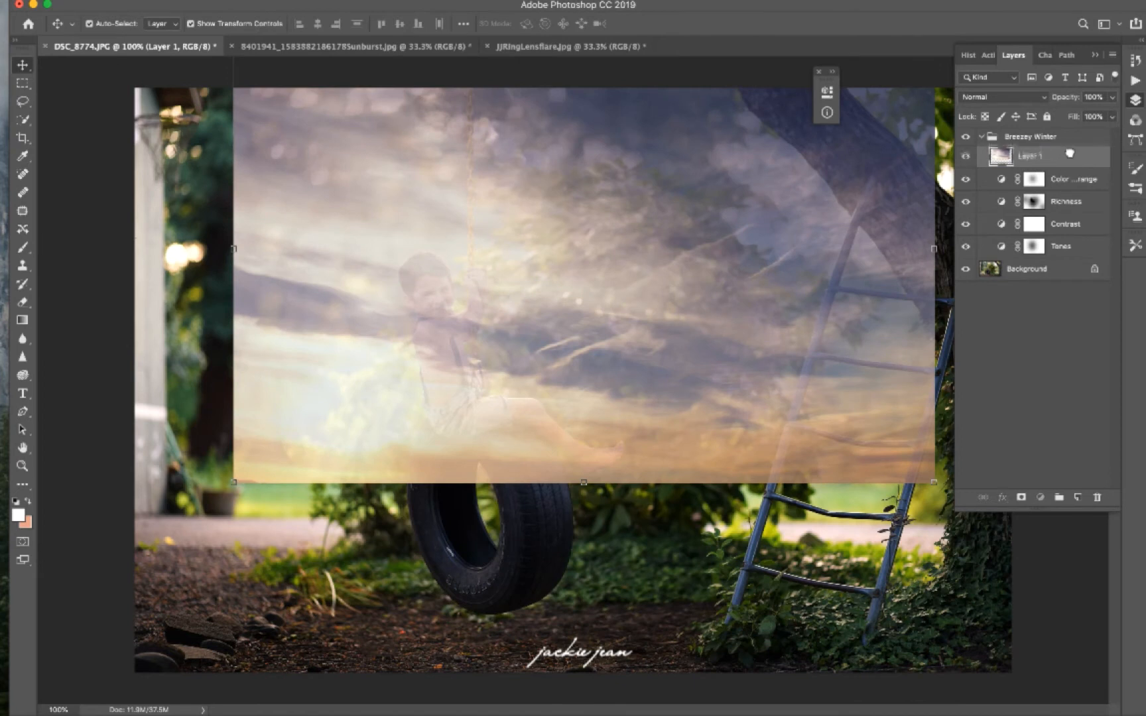
{"action": "left_click_drag", "start_coordinate": [1071, 159], "coordinate": [1066, 130]}
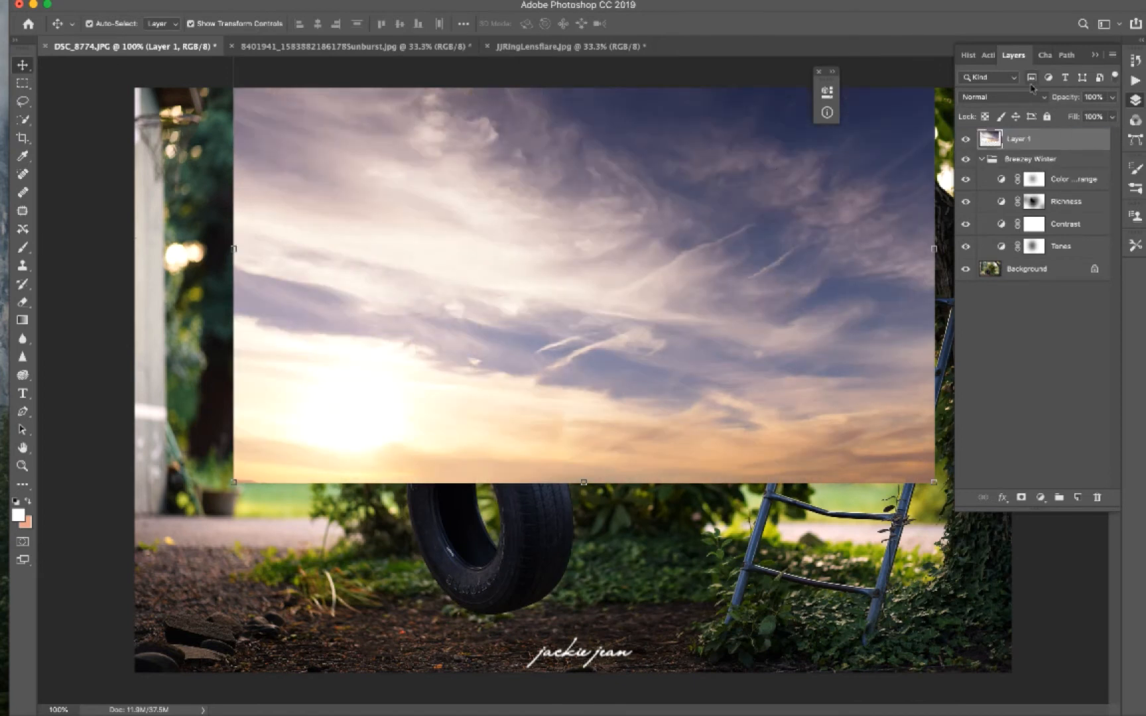
Set the sky layer's blend mode to Multiply and move it up so the sunset fills the bright gap beside the tree.
{"action": "left_click", "coordinate": [987, 98]}
{"action": "left_click", "coordinate": [986, 136]}
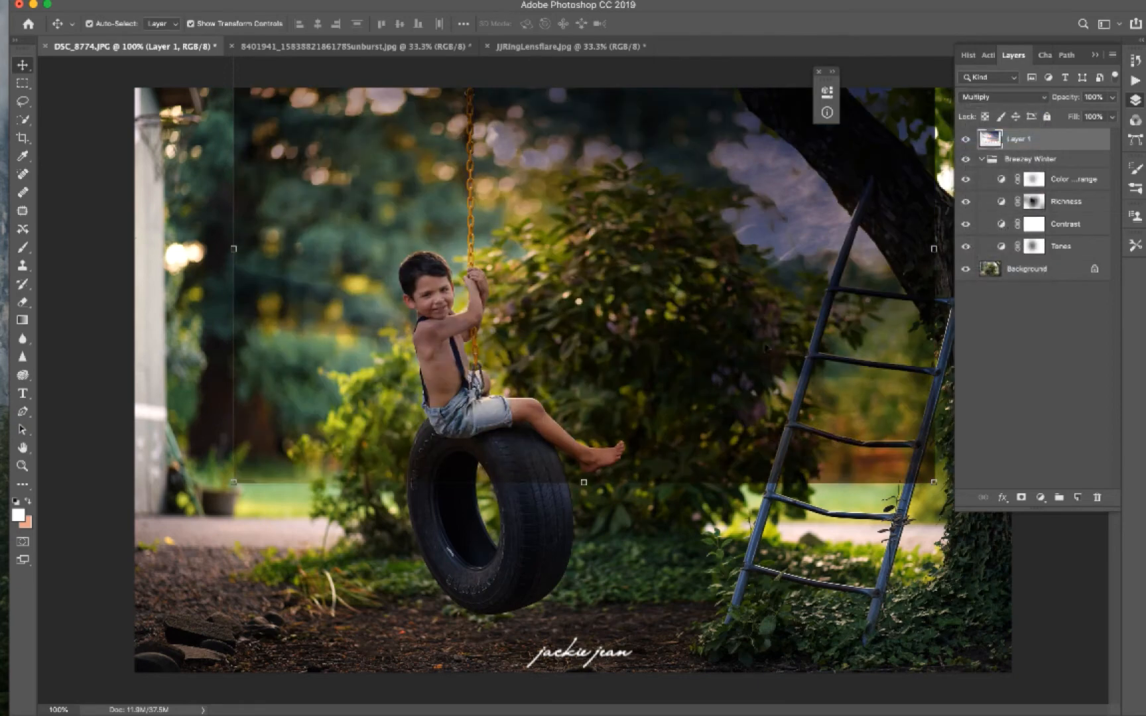
{"action": "left_click_drag", "start_coordinate": [763, 359], "coordinate": [753, 229]}
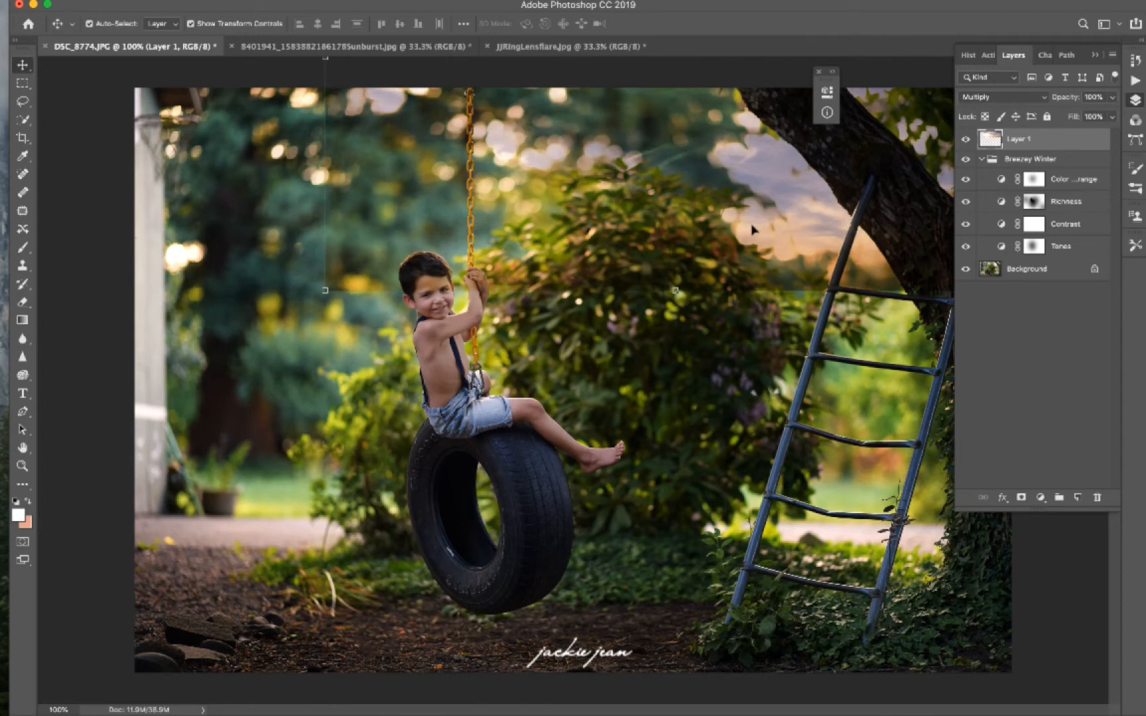
Apply a Gaussian Blur with a reduced radius to the sky layer.
{"action": "left_click", "coordinate": [358, 2]}
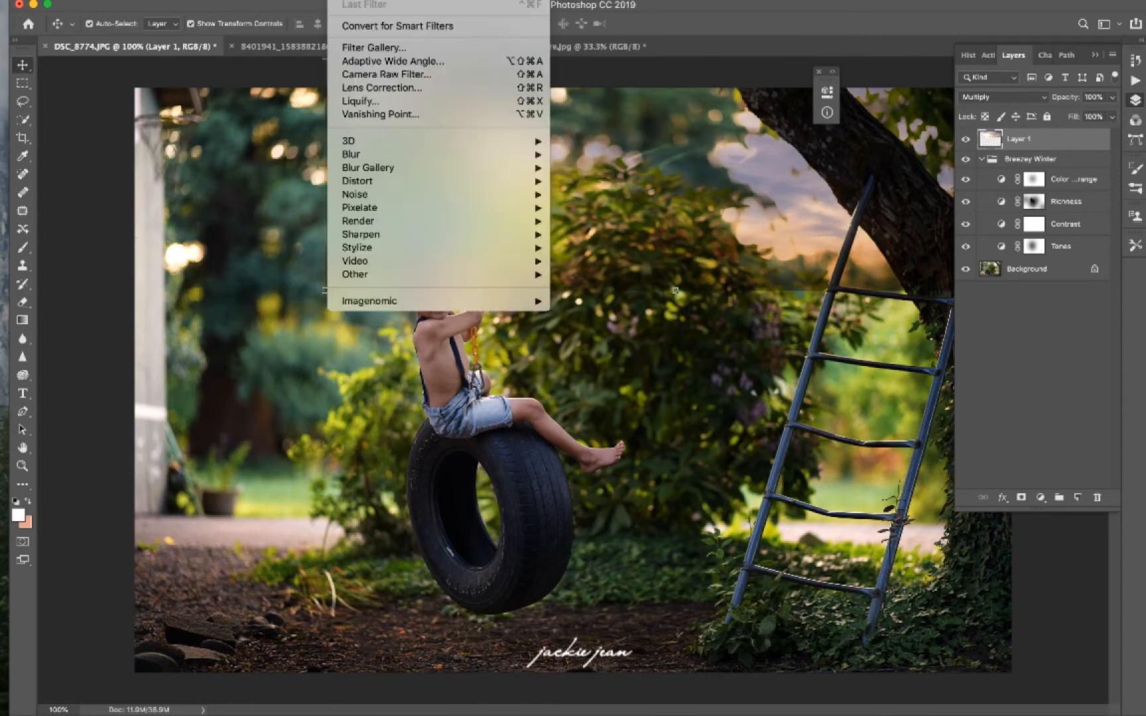
{"action": "mouse_move", "coordinate": [504, 155]}
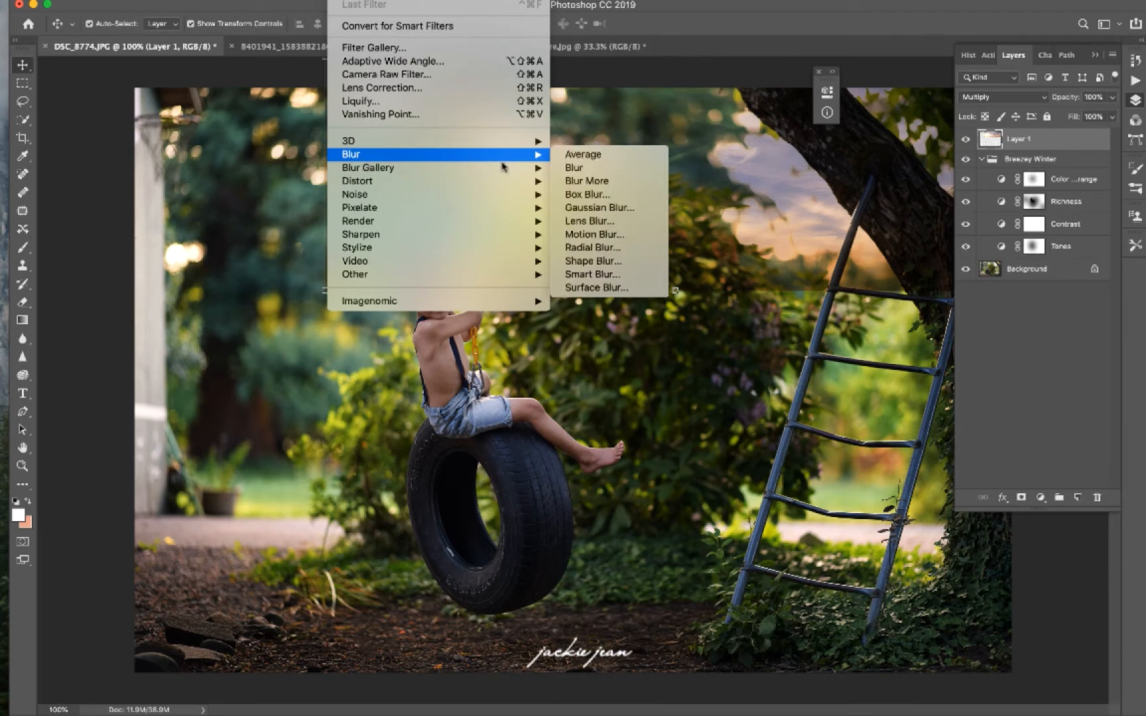
{"action": "left_click", "coordinate": [596, 207]}
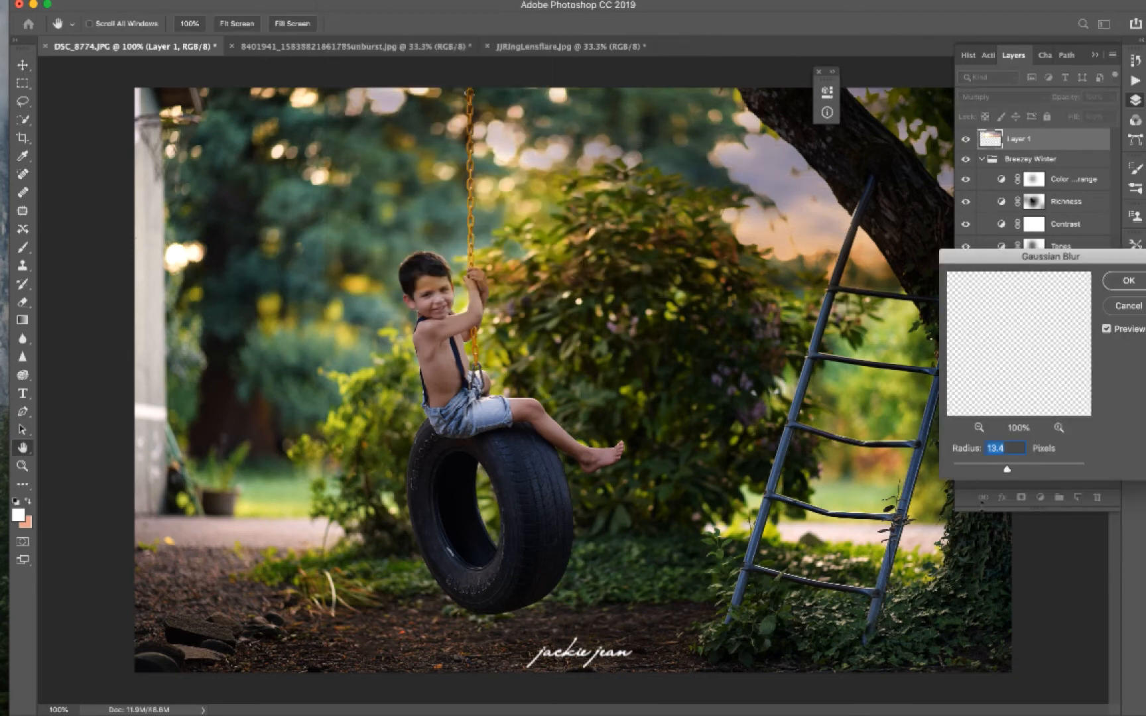
{"action": "left_click", "coordinate": [983, 469]}
{"action": "left_click_drag", "start_coordinate": [983, 469], "coordinate": [983, 469]}
{"action": "left_click", "coordinate": [1113, 287]}
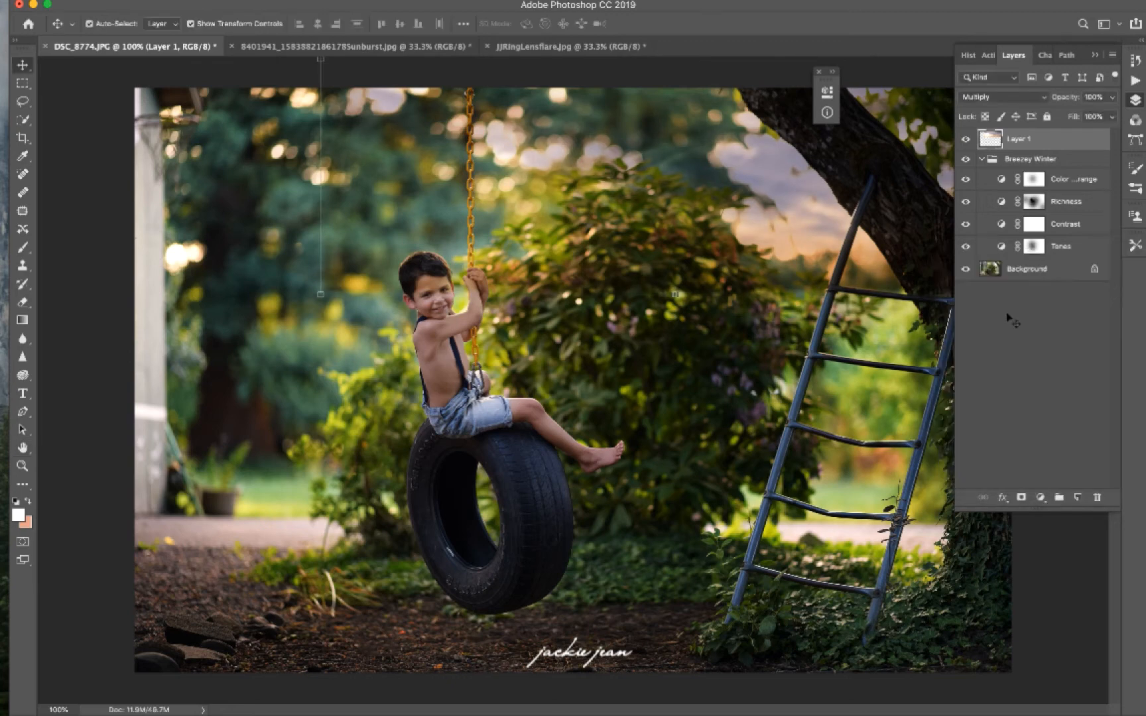
Choose the Eraser tool and lower the sky layer's opacity to 55%.
{"action": "left_click", "coordinate": [20, 303]}
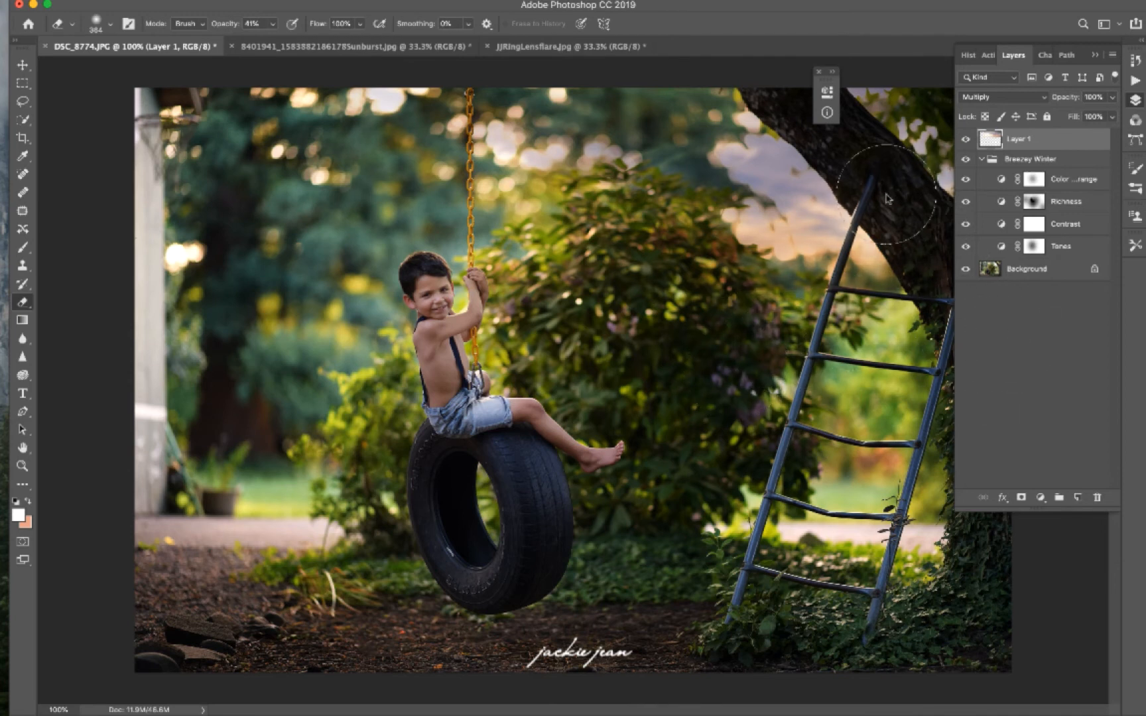
{"action": "left_click", "coordinate": [1111, 97]}
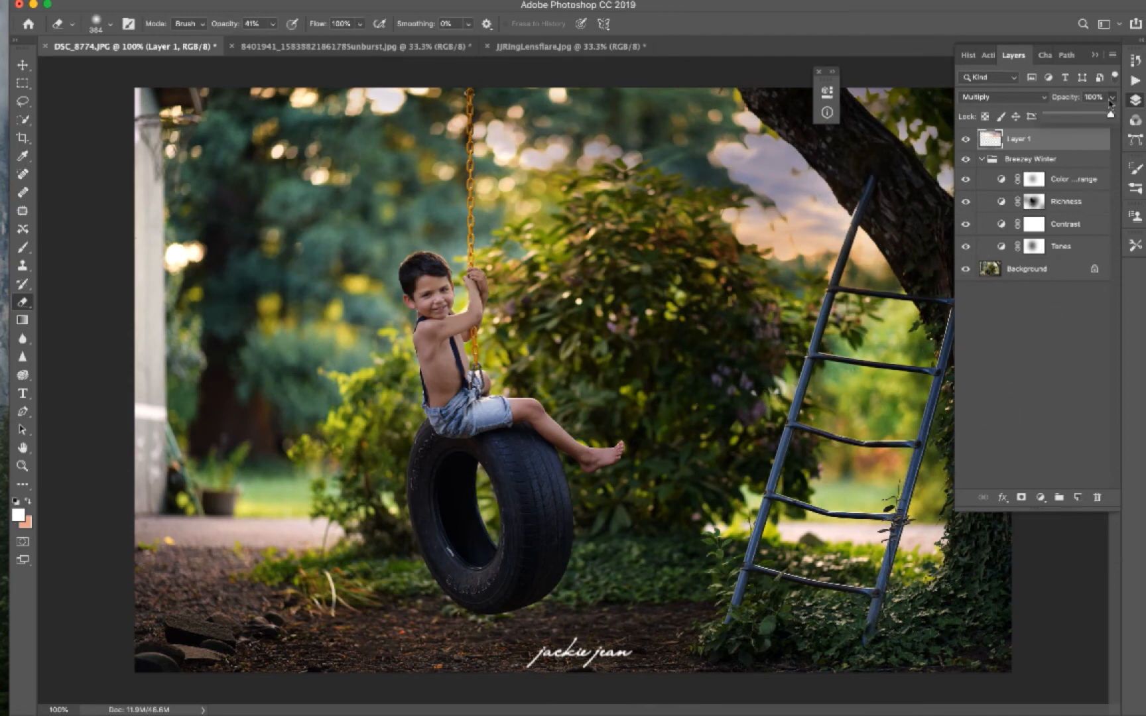
{"action": "mouse_move", "coordinate": [1092, 121]}
{"action": "left_mouse_down"}
{"action": "mouse_move", "coordinate": [1049, 120]}
{"action": "mouse_move", "coordinate": [1083, 119]}
{"action": "left_mouse_up"}
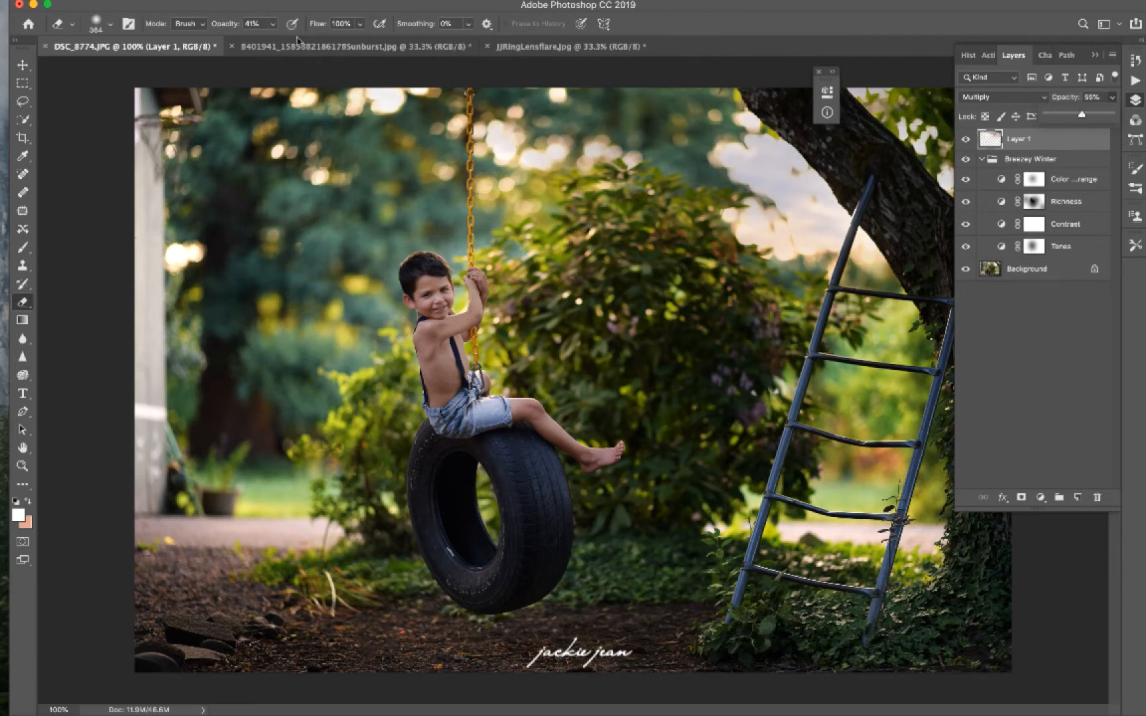
Copy the Sunburst overlay into the tire swing photo and blend it with Screen over the bright background behind the chain.
{"action": "left_click", "coordinate": [402, 48]}
{"action": "left_click", "coordinate": [22, 64]}
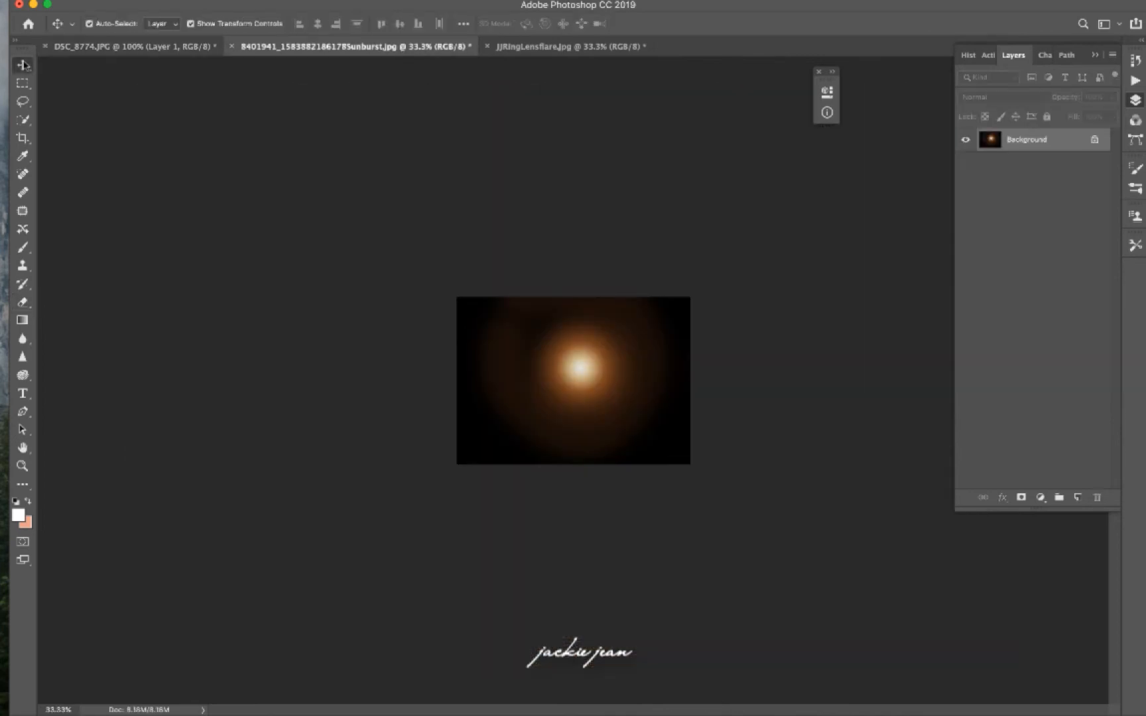
{"action": "left_click_drag", "start_coordinate": [335, 48], "coordinate": [438, 153]}
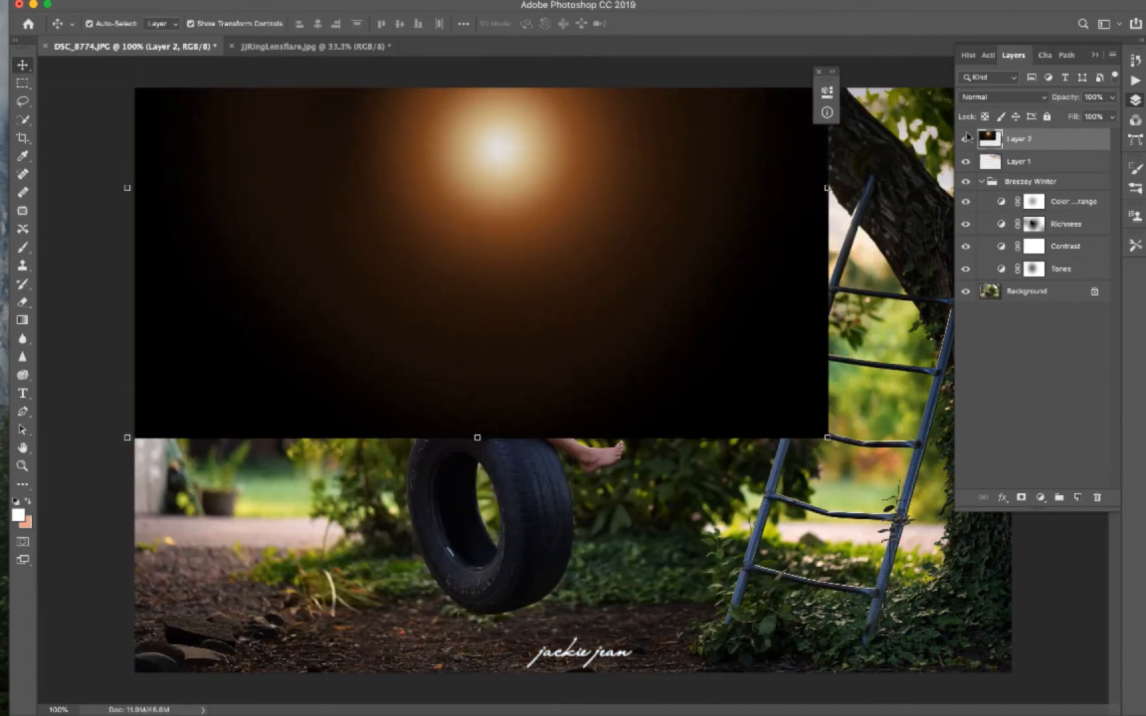
{"action": "left_click", "coordinate": [974, 97]}
{"action": "left_click", "coordinate": [985, 197]}
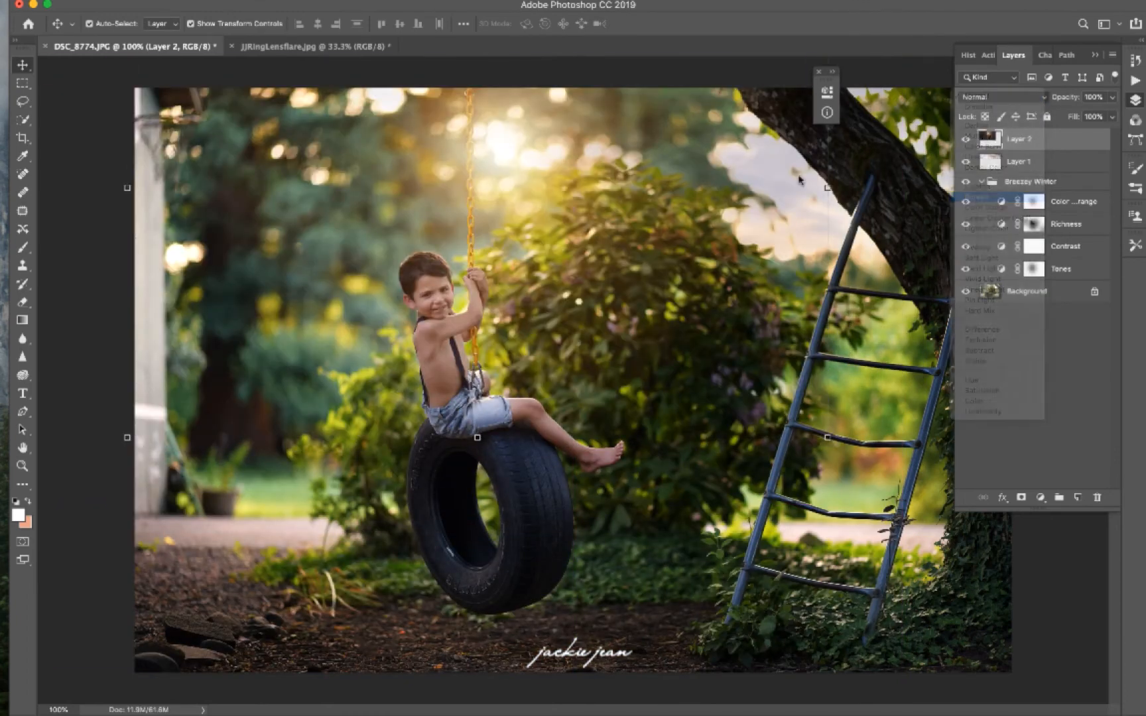
{"action": "mouse_move", "coordinate": [473, 154]}
{"action": "left_mouse_down"}
{"action": "mouse_move", "coordinate": [489, 146]}
{"action": "mouse_move", "coordinate": [493, 174]}
{"action": "mouse_move", "coordinate": [481, 151]}
{"action": "mouse_move", "coordinate": [473, 159]}
{"action": "left_mouse_up"}
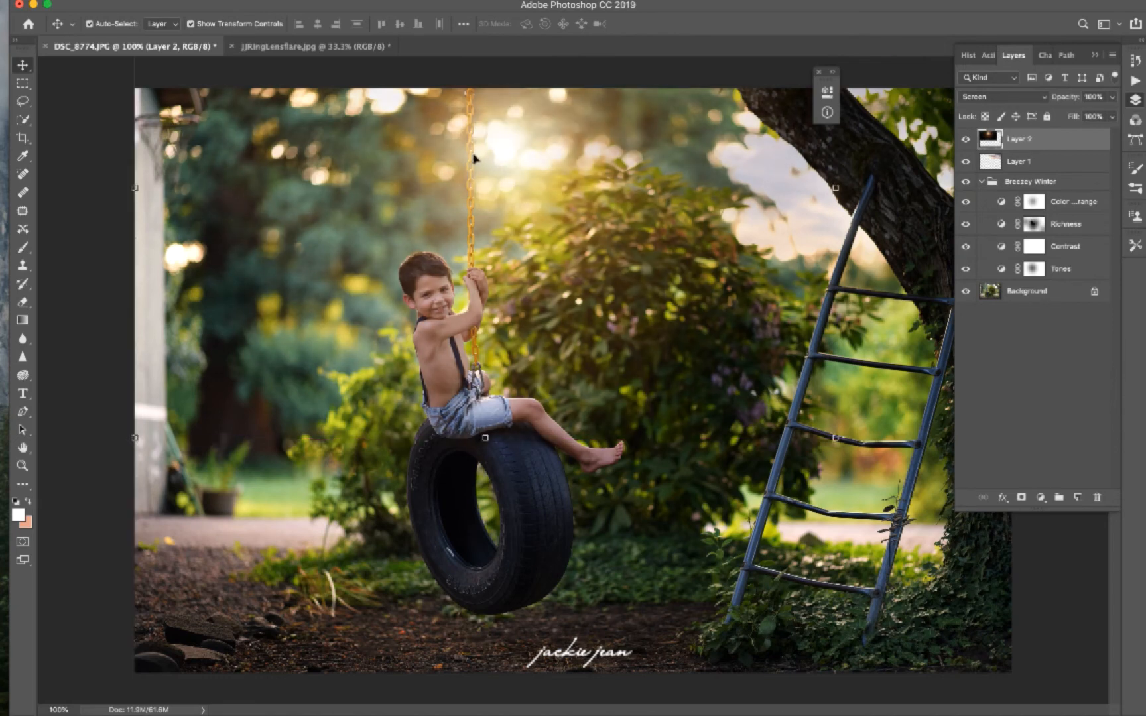
Toggle the sunburst layer, the sky layer and the Breezey Winter group to compare their effects, leaving all shown.
{"action": "left_click", "coordinate": [964, 139]}
{"action": "left_click", "coordinate": [964, 139]}
{"action": "left_click", "coordinate": [965, 139]}
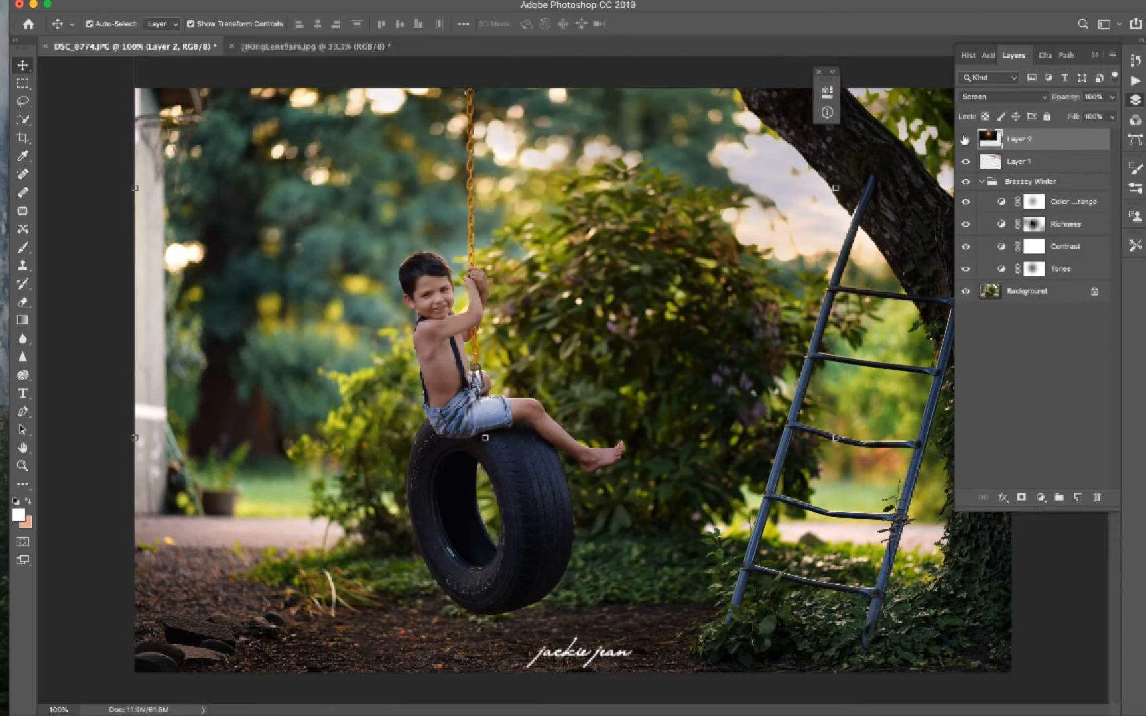
{"action": "left_click", "coordinate": [965, 139]}
{"action": "left_click", "coordinate": [965, 161]}
{"action": "left_click", "coordinate": [966, 162]}
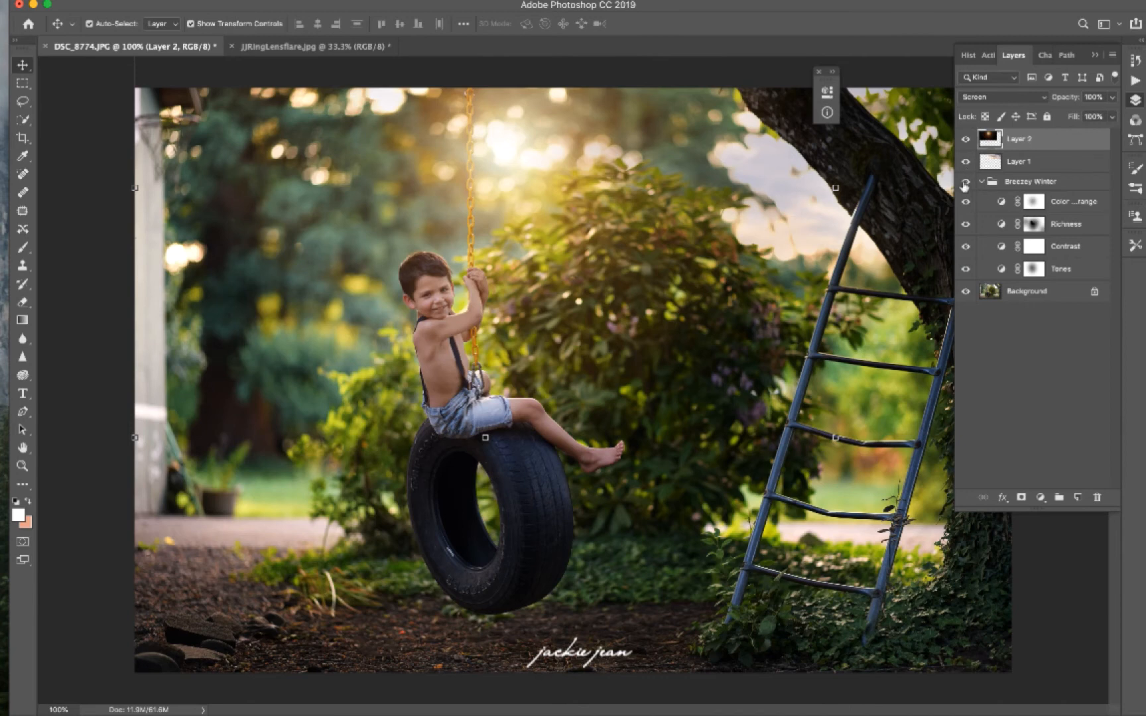
{"action": "left_click", "coordinate": [965, 183]}
{"action": "left_click", "coordinate": [965, 183]}
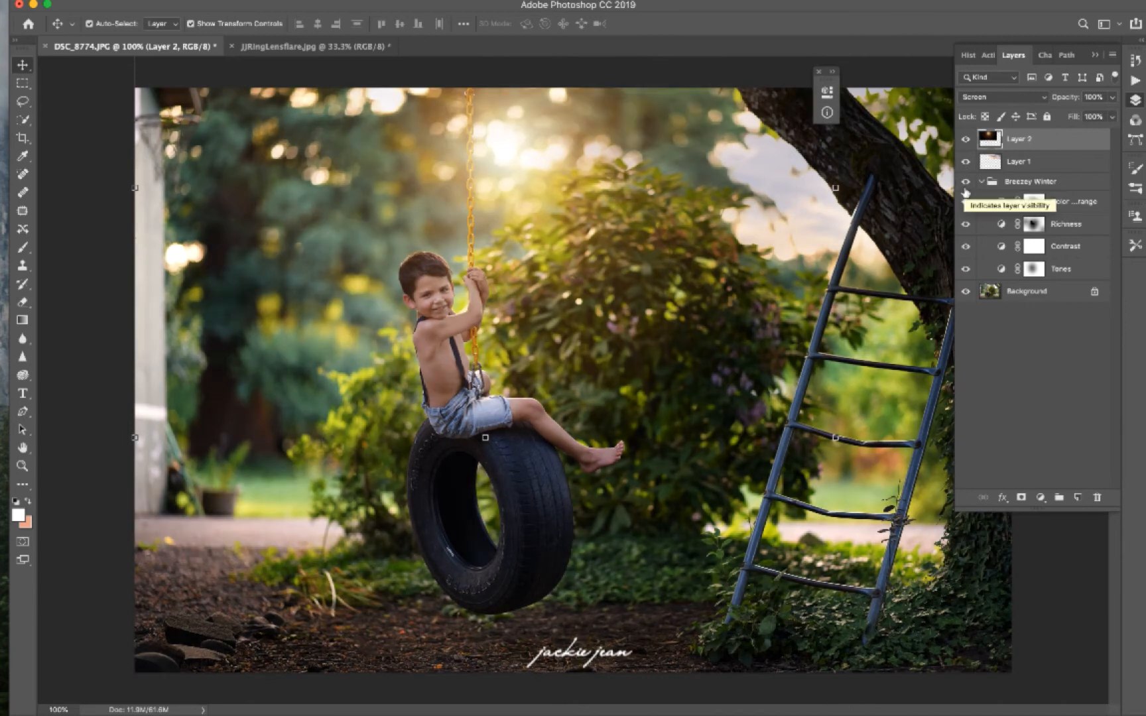
Flatten the image and crop the photo to remove the wall at its left edge.
{"action": "left_click", "coordinate": [229, 2]}
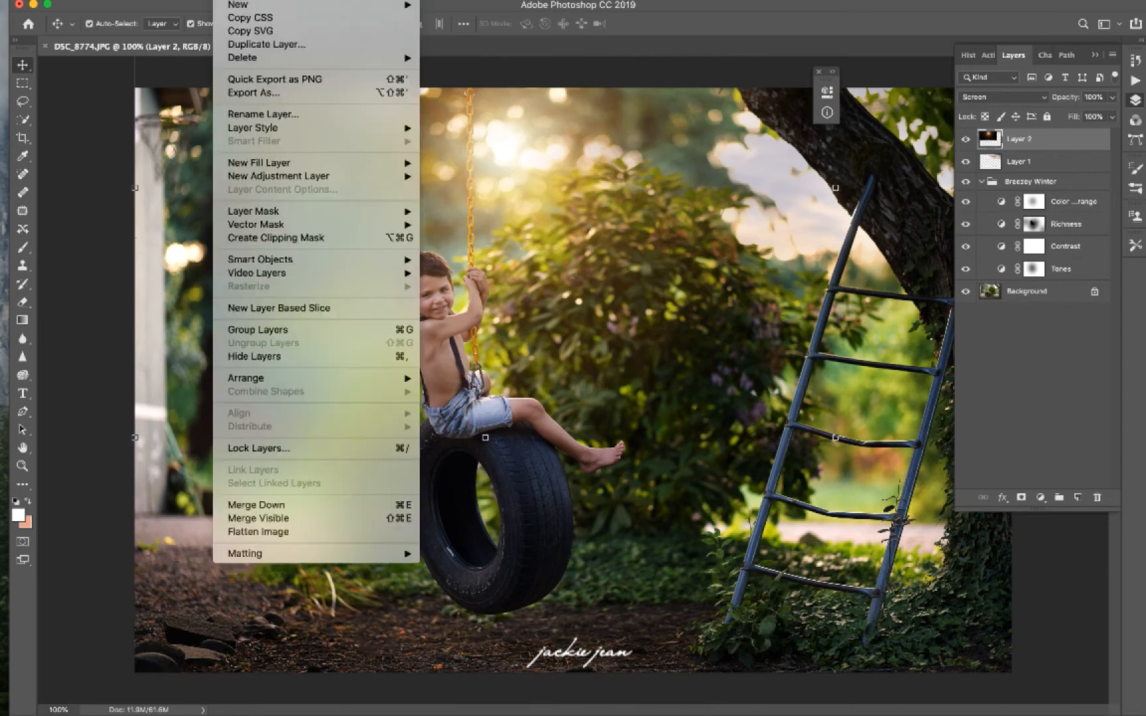
{"action": "left_click", "coordinate": [307, 531]}
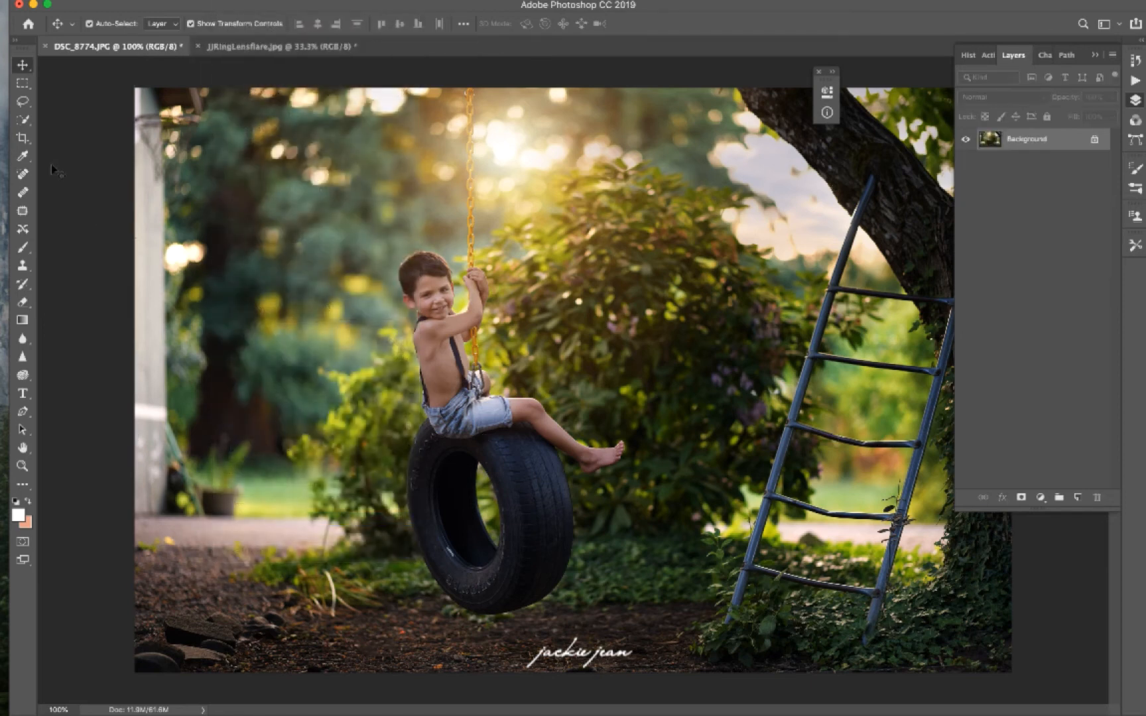
{"action": "key", "text": "c"}
{"action": "left_click_drag", "start_coordinate": [135, 89], "coordinate": [163, 93]}
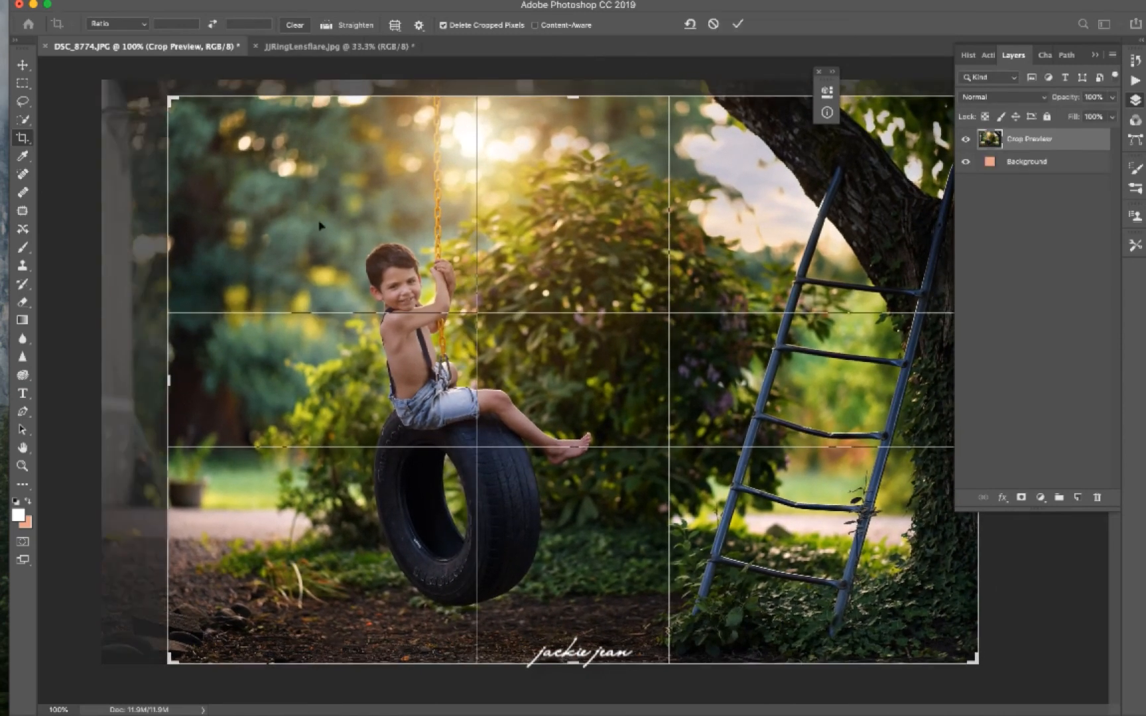
{"action": "key", "text": "Return"}
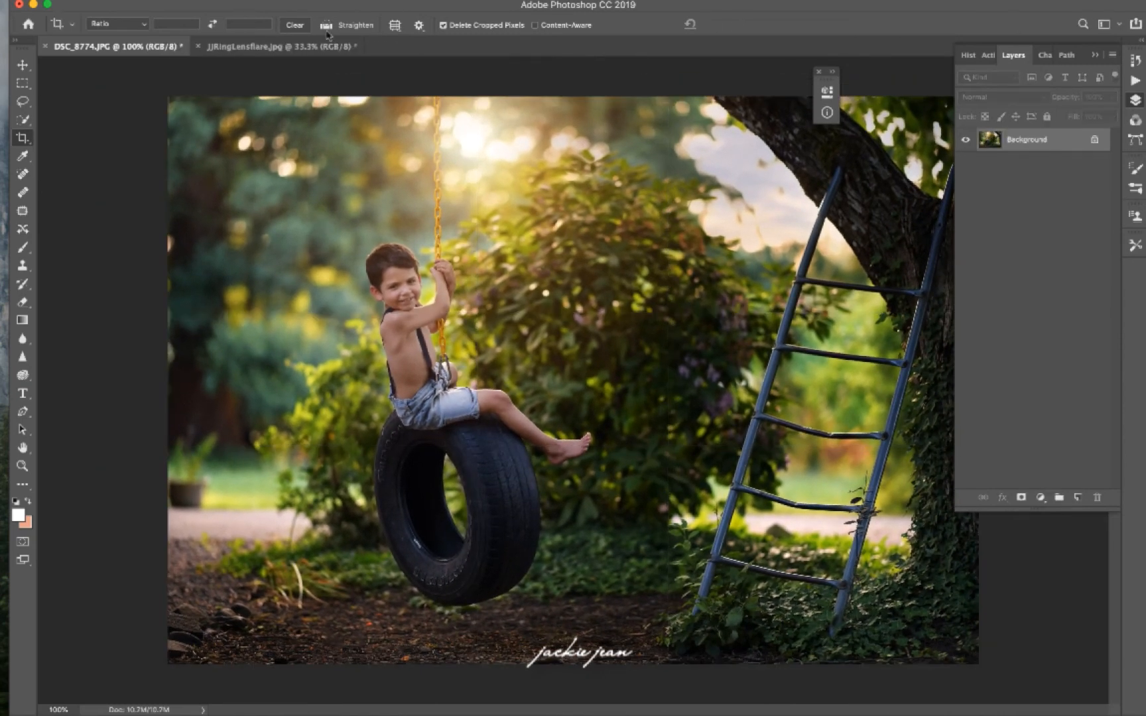
Copy the JJRingLensflare overlay into the tire swing photo as a new layer and set its blend mode to Screen.
{"action": "left_click", "coordinate": [23, 64]}
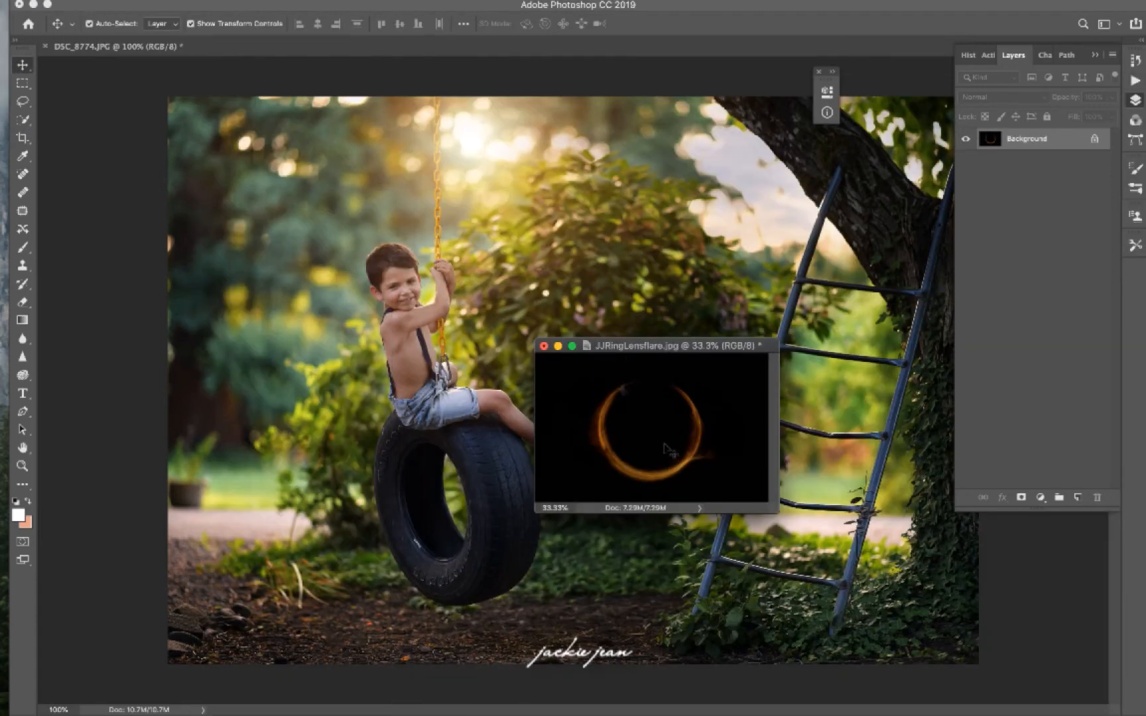
{"action": "mouse_move", "coordinate": [670, 450]}
{"action": "left_mouse_down"}
{"action": "mouse_move", "coordinate": [221, 179]}
{"action": "mouse_move", "coordinate": [249, 197]}
{"action": "mouse_move", "coordinate": [89, 123]}
{"action": "left_mouse_up"}
{"action": "left_click", "coordinate": [985, 97]}
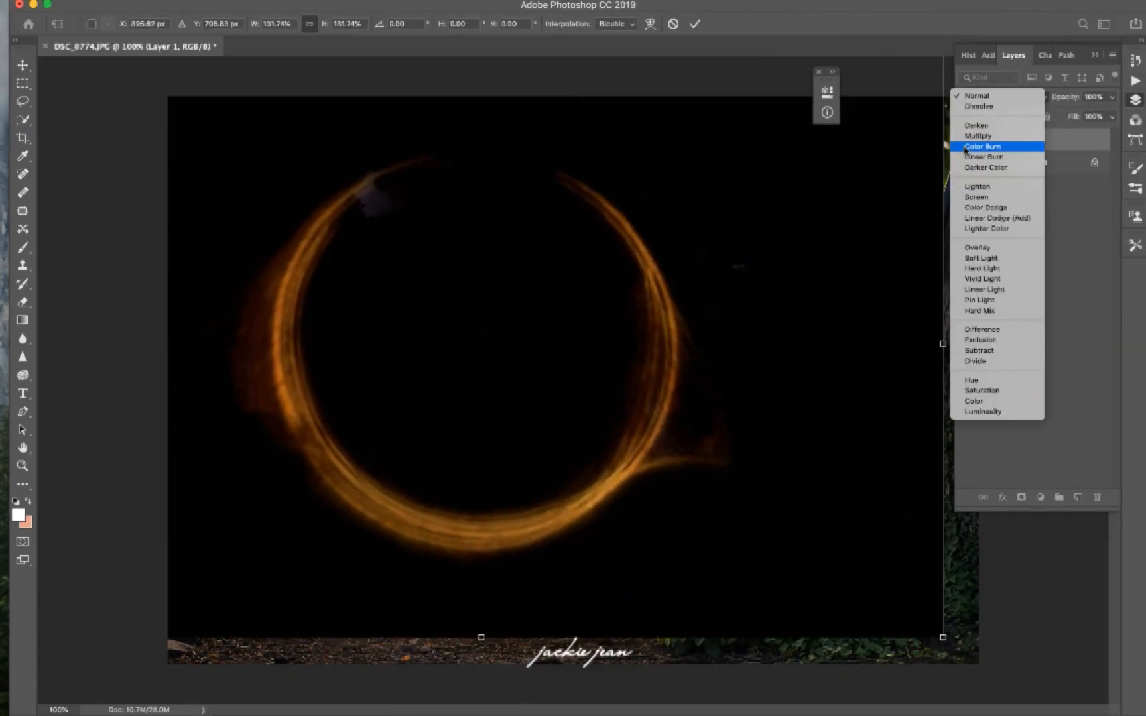
{"action": "left_click", "coordinate": [969, 198]}
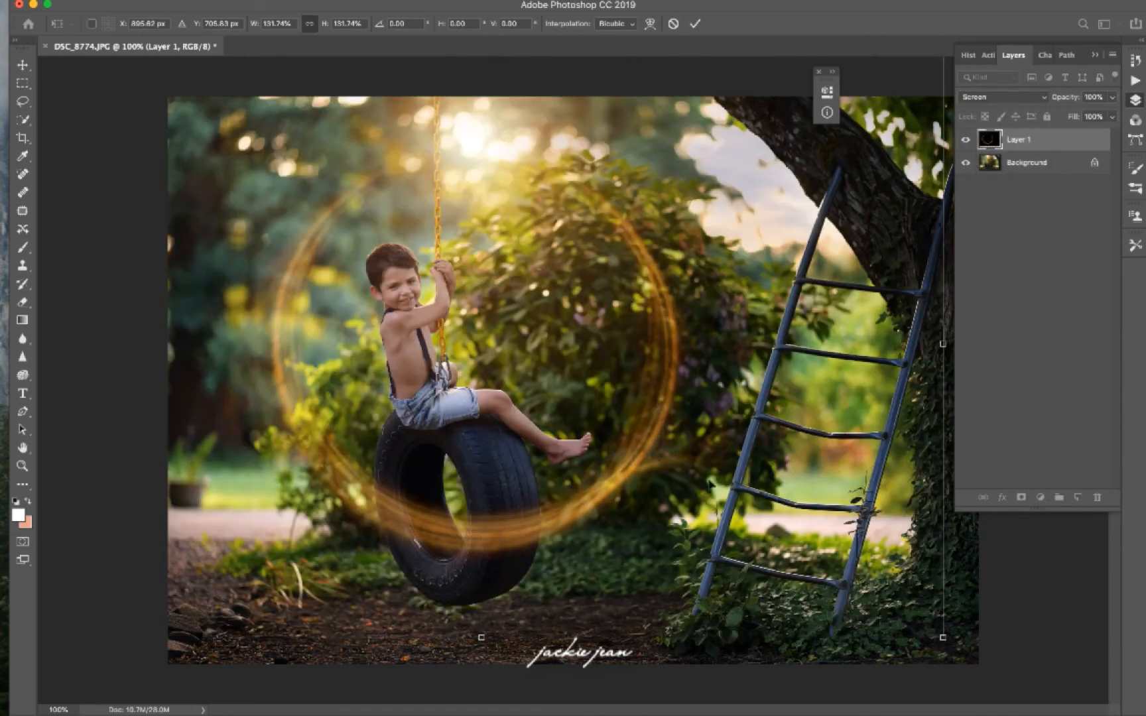
Enlarge the ring flare to about 160% and position it so that it encircles the boy and the tire.
{"action": "left_click_drag", "start_coordinate": [942, 637], "coordinate": [1139, 715]}
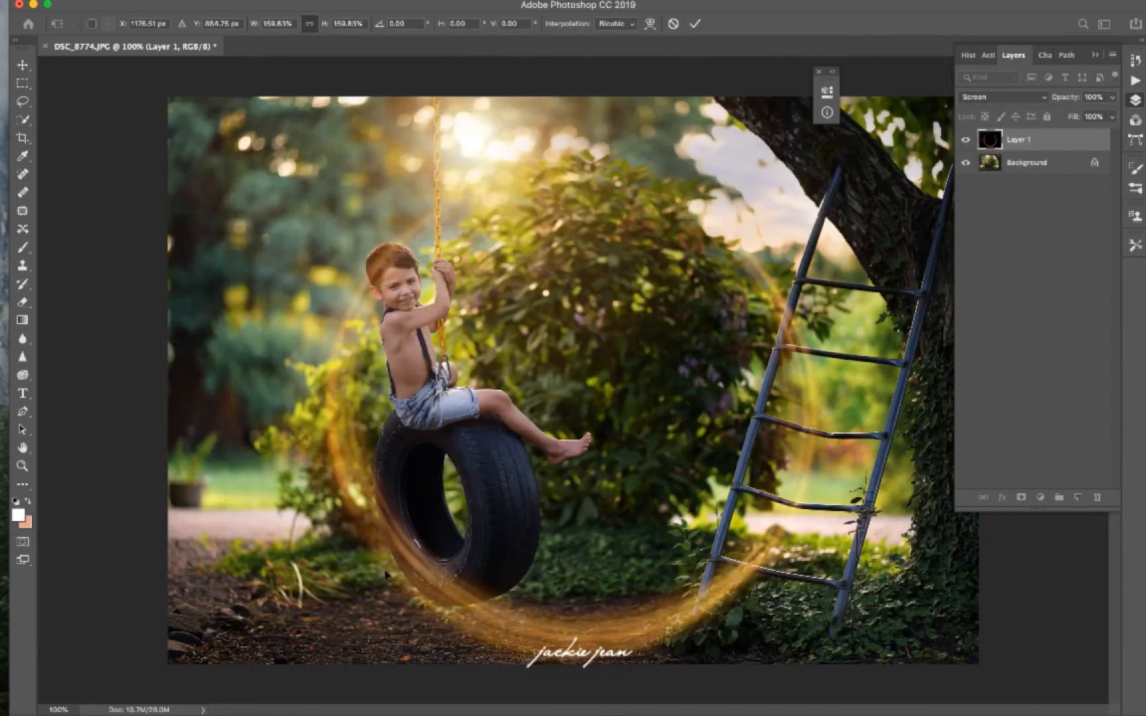
{"action": "left_click_drag", "start_coordinate": [384, 571], "coordinate": [298, 542]}
Erase most of the ring flare at 41% eraser opacity, keeping a faint warm glow on the ground beneath the tire.
{"action": "left_click", "coordinate": [22, 301]}
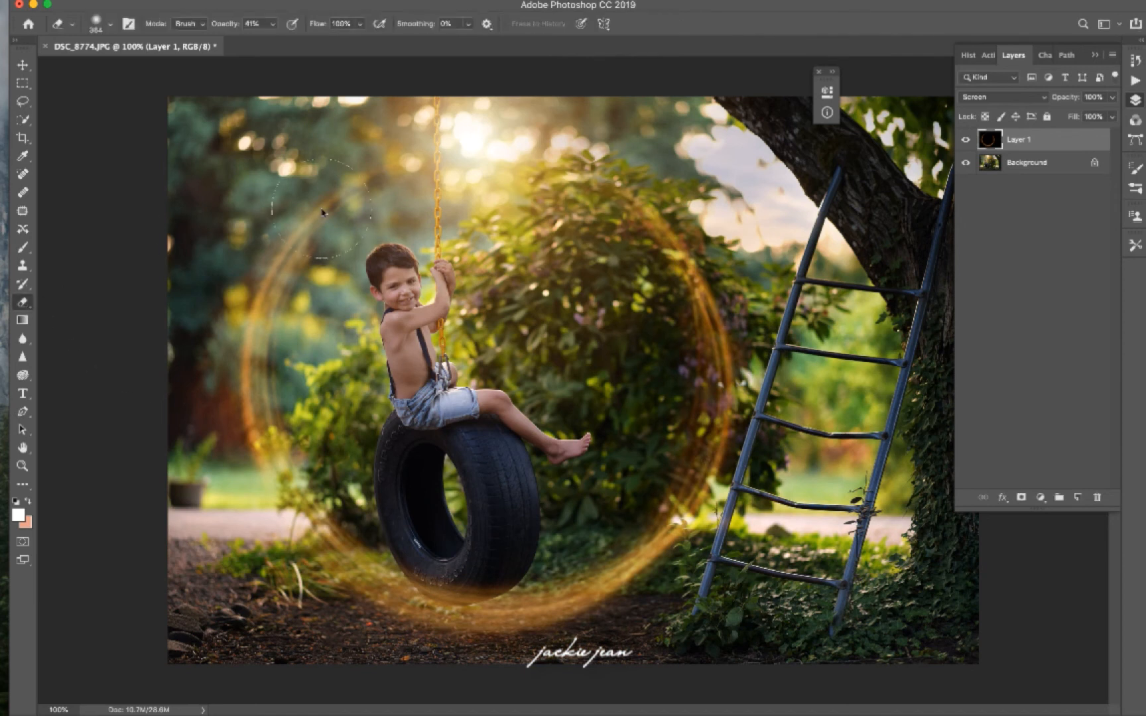
{"action": "mouse_move", "coordinate": [286, 245]}
{"action": "left_mouse_down"}
{"action": "mouse_move", "coordinate": [226, 391]}
{"action": "mouse_move", "coordinate": [232, 245]}
{"action": "mouse_move", "coordinate": [252, 305]}
{"action": "mouse_move", "coordinate": [247, 397]}
{"action": "mouse_move", "coordinate": [324, 457]}
{"action": "left_mouse_up"}
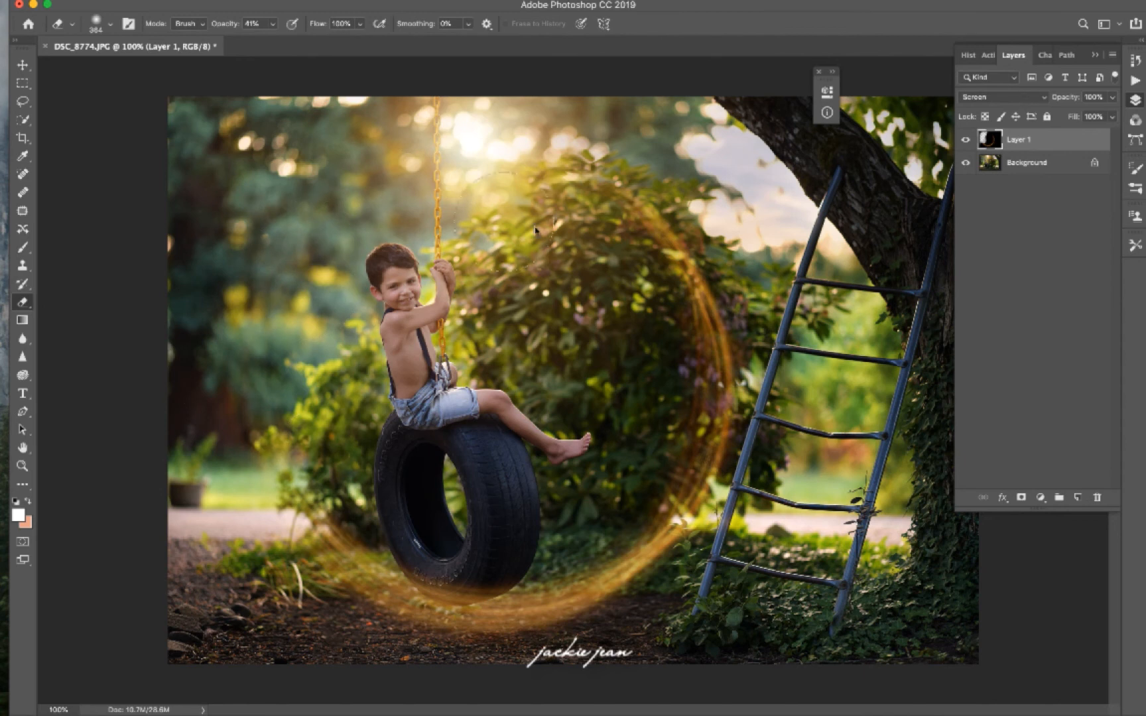
{"action": "mouse_move", "coordinate": [617, 269]}
{"action": "left_mouse_down"}
{"action": "mouse_move", "coordinate": [653, 433]}
{"action": "mouse_move", "coordinate": [692, 285]}
{"action": "mouse_move", "coordinate": [663, 229]}
{"action": "mouse_move", "coordinate": [517, 609]}
{"action": "mouse_move", "coordinate": [467, 600]}
{"action": "left_mouse_up"}
{"action": "mouse_move", "coordinate": [591, 514]}
{"action": "left_mouse_down"}
{"action": "mouse_move", "coordinate": [507, 571]}
{"action": "mouse_move", "coordinate": [503, 556]}
{"action": "mouse_move", "coordinate": [589, 530]}
{"action": "mouse_move", "coordinate": [548, 541]}
{"action": "mouse_move", "coordinate": [625, 495]}
{"action": "mouse_move", "coordinate": [600, 524]}
{"action": "left_mouse_up"}
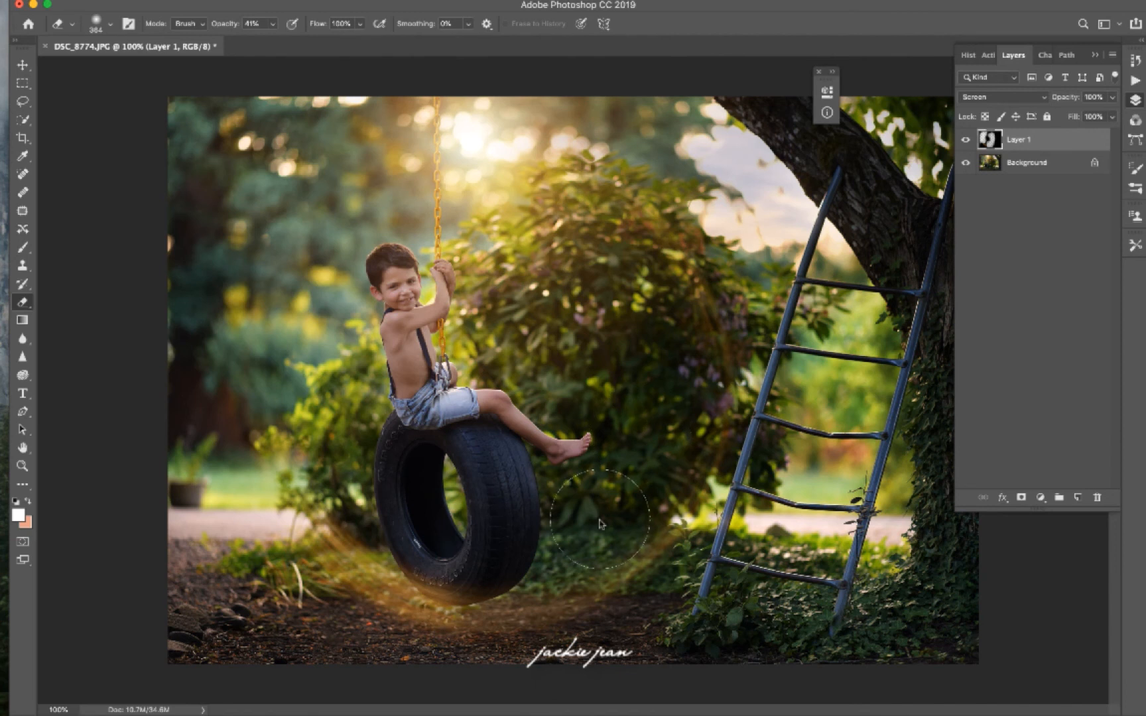
Lower the ring flare layer's opacity to 72% and merge the visible layers.
{"action": "left_click", "coordinate": [1112, 97]}
{"action": "mouse_move", "coordinate": [1110, 114]}
{"action": "left_mouse_down"}
{"action": "mouse_move", "coordinate": [1054, 118]}
{"action": "mouse_move", "coordinate": [1094, 120]}
{"action": "left_mouse_up"}
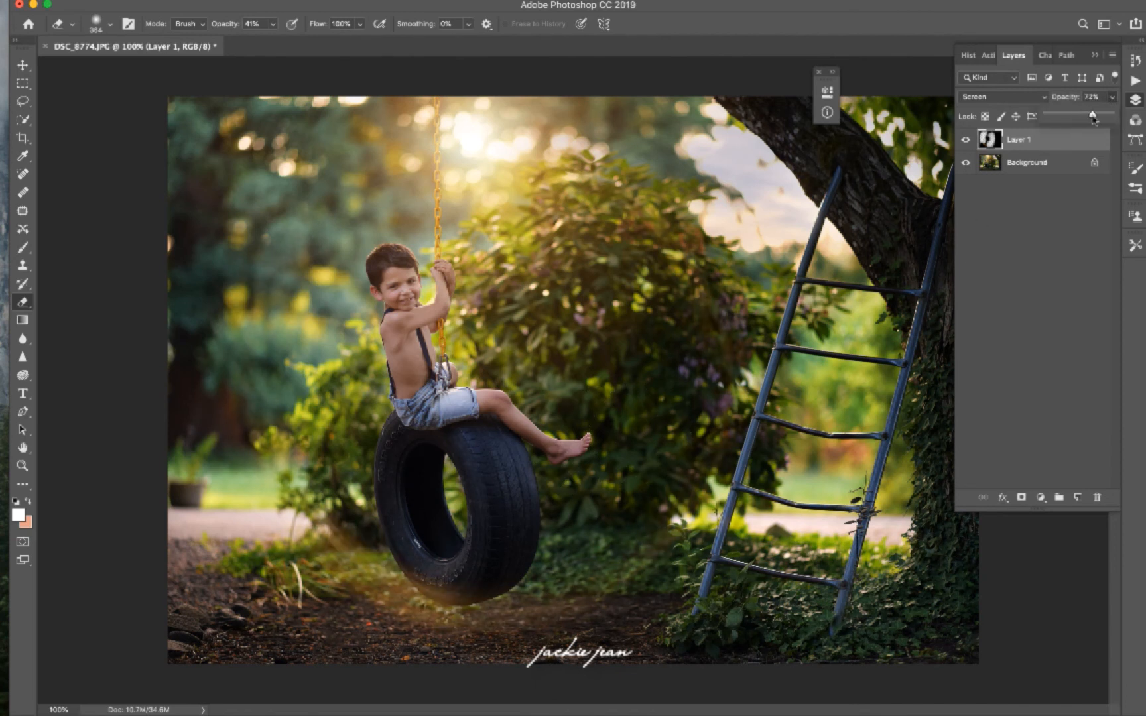
{"action": "left_click", "coordinate": [226, 0]}
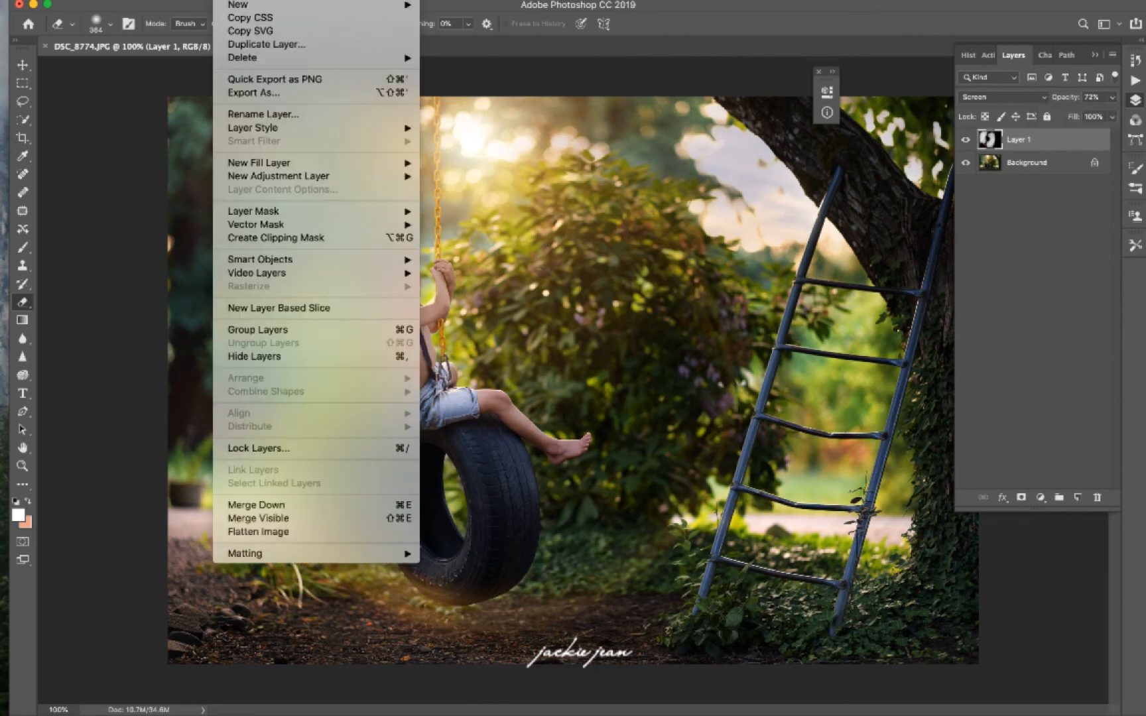
{"action": "left_click", "coordinate": [300, 521]}
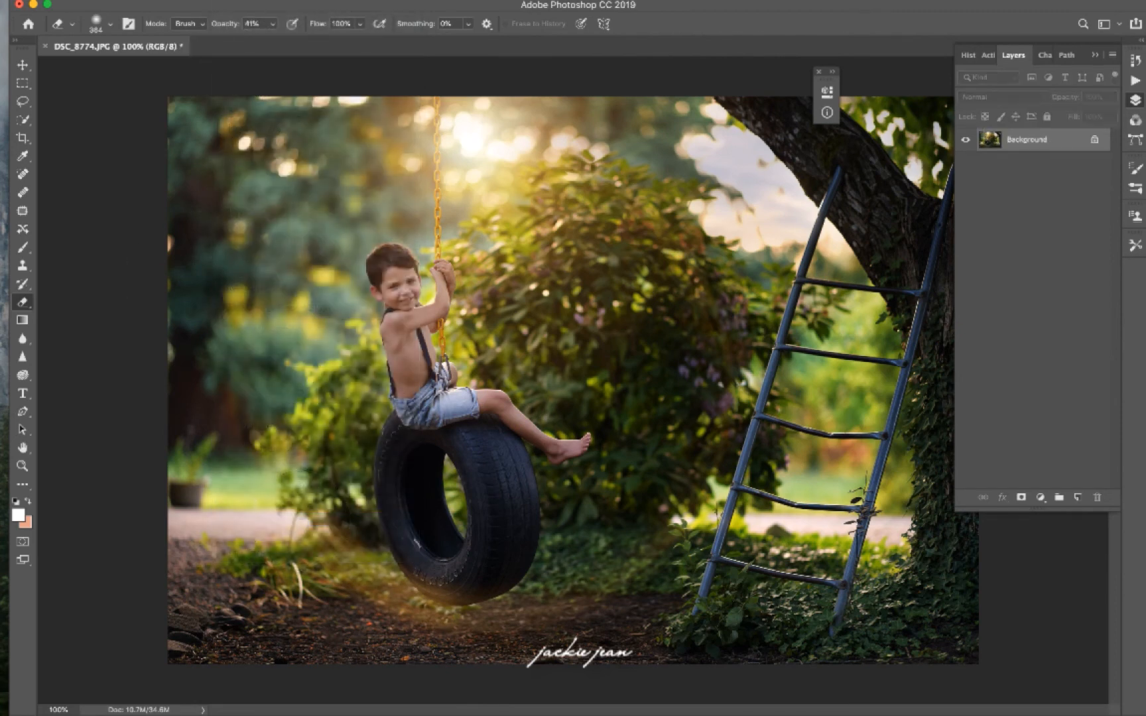
Add a Curves adjustment layer and brighten the midtones with a point at input 120, output 141, anchoring the shadows with a lower point.
{"action": "left_click", "coordinate": [225, 0]}
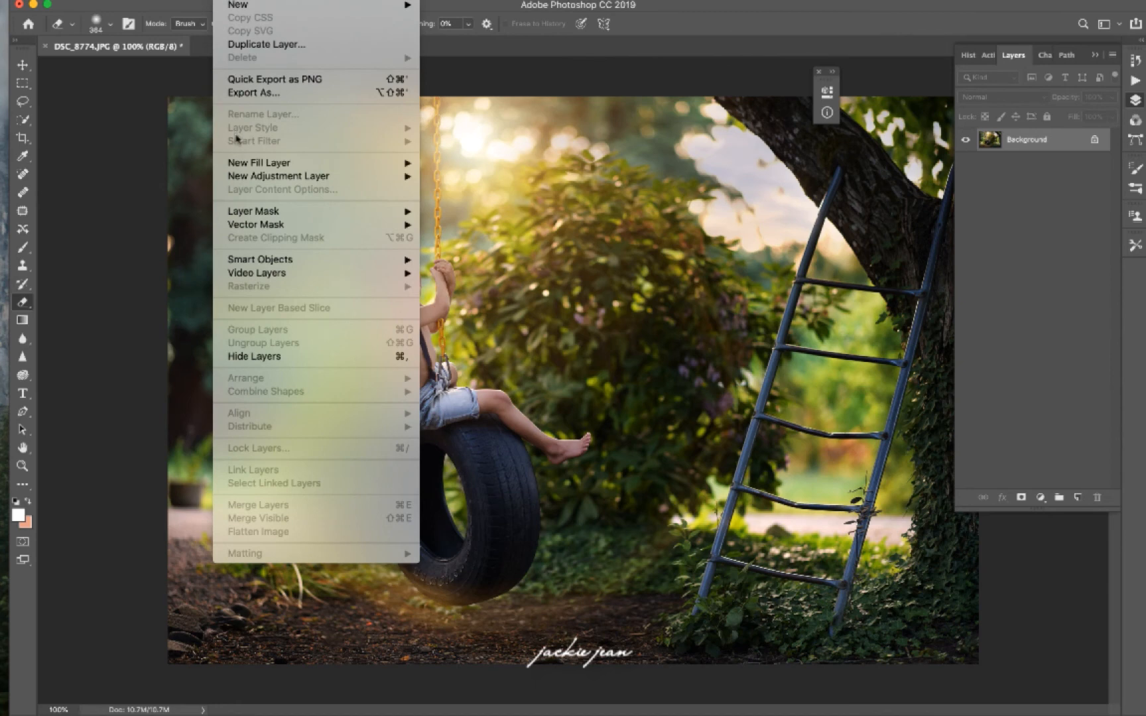
{"action": "mouse_move", "coordinate": [255, 178]}
{"action": "left_click", "coordinate": [493, 206]}
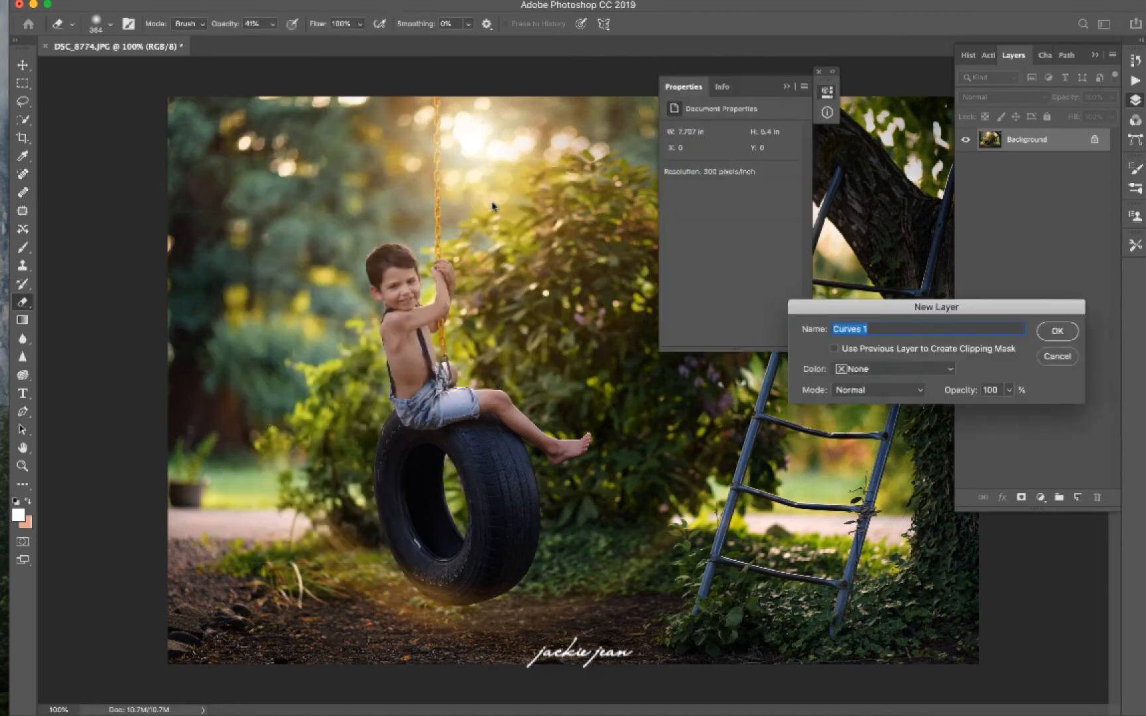
{"action": "left_click", "coordinate": [1057, 332]}
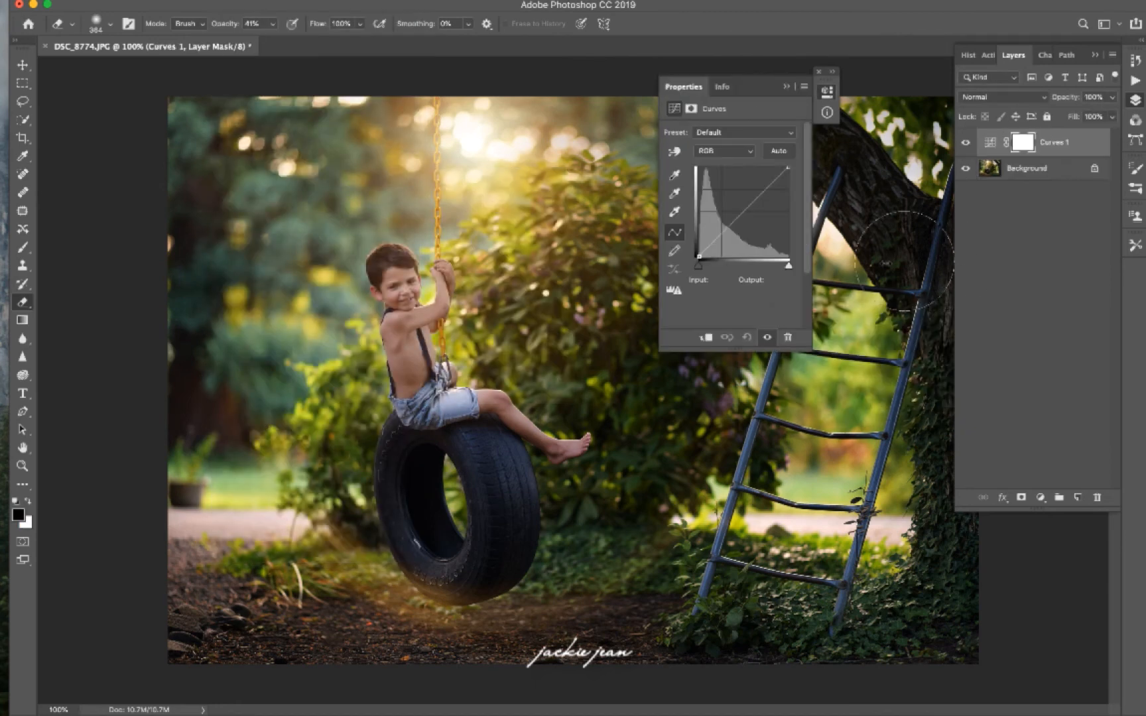
{"action": "left_click_drag", "start_coordinate": [742, 212], "coordinate": [742, 208]}
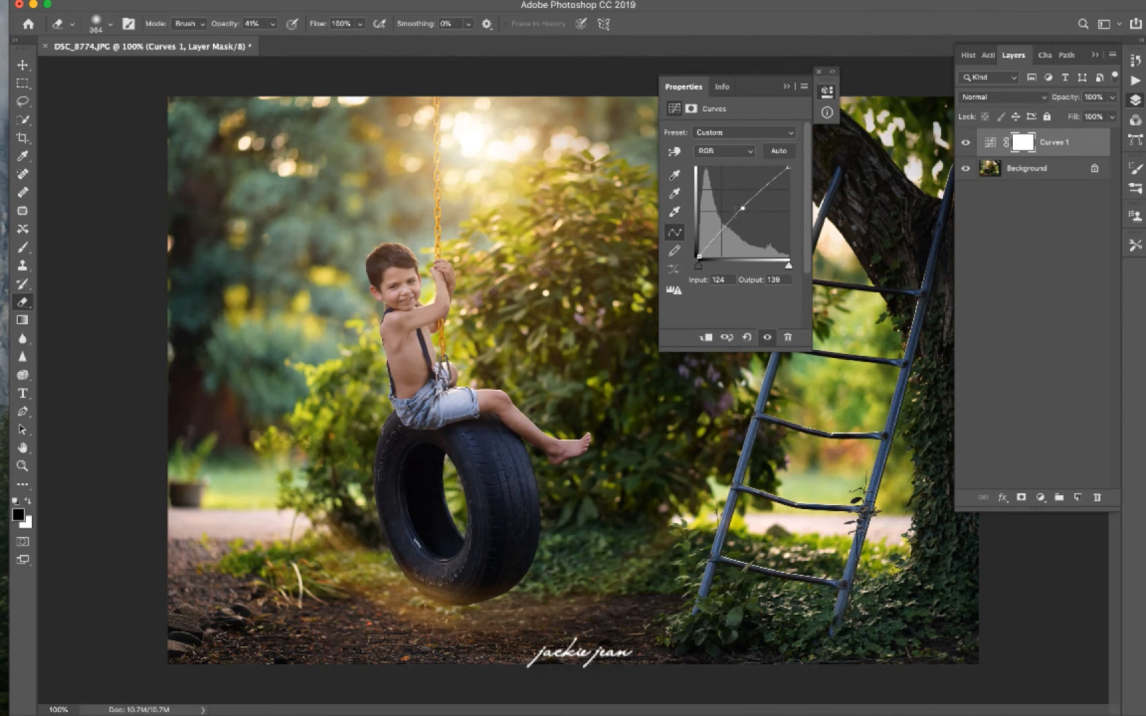
{"action": "left_click", "coordinate": [743, 207]}
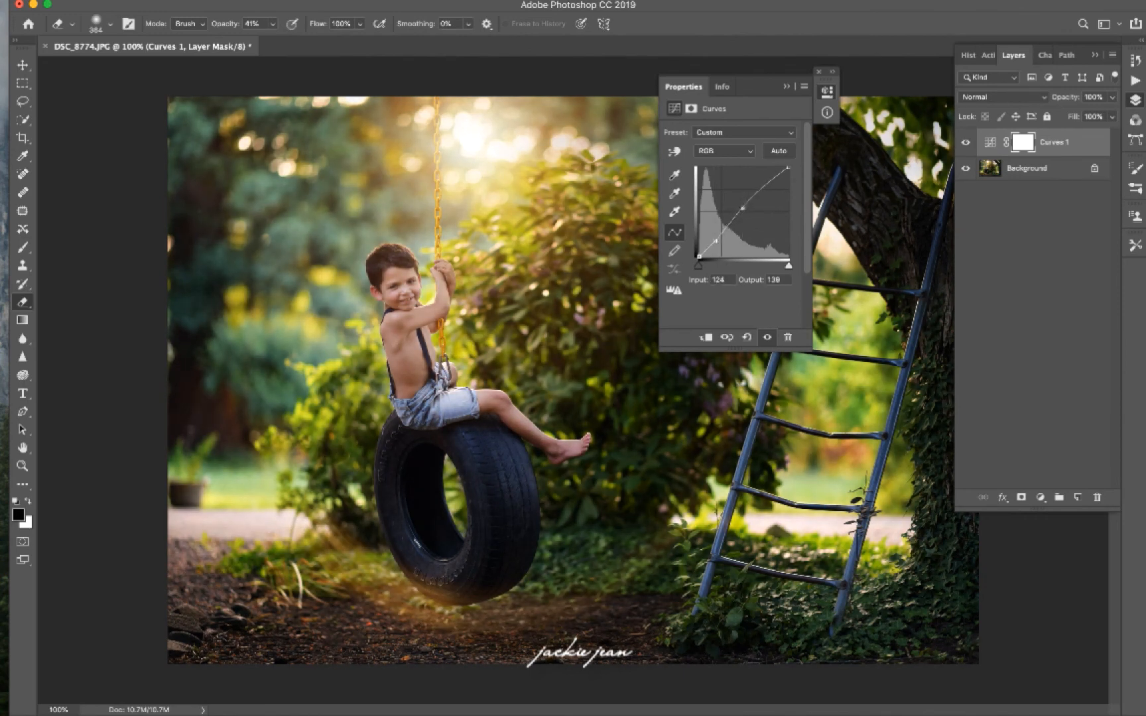
{"action": "left_click_drag", "start_coordinate": [743, 208], "coordinate": [741, 208]}
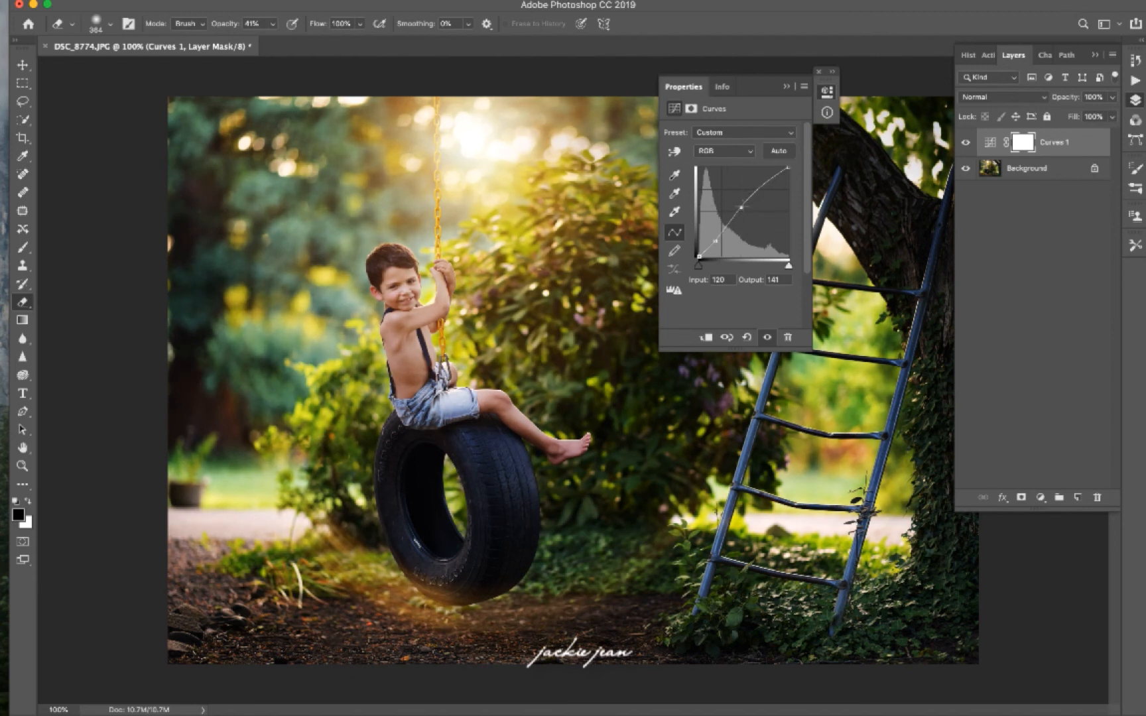
{"action": "left_click", "coordinate": [827, 92]}
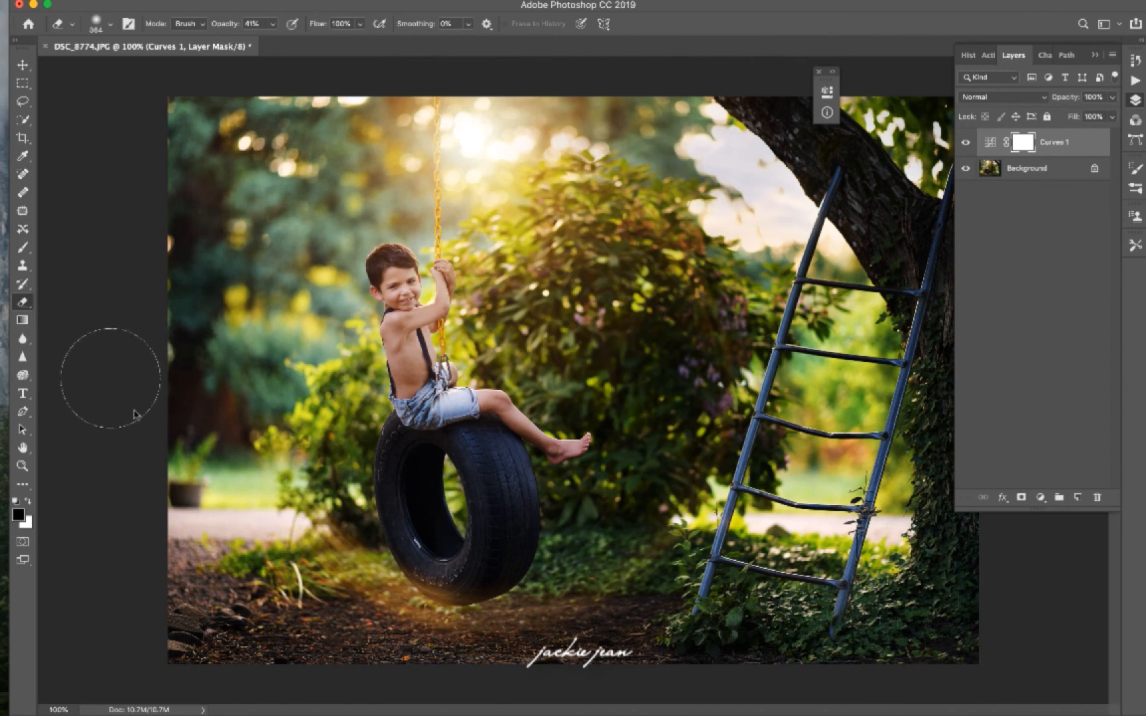
Choose the Brush tool and compare Snapshot 1 with the Flatten Image history state, leaving the flattened version active.
{"action": "left_click", "coordinate": [24, 247]}
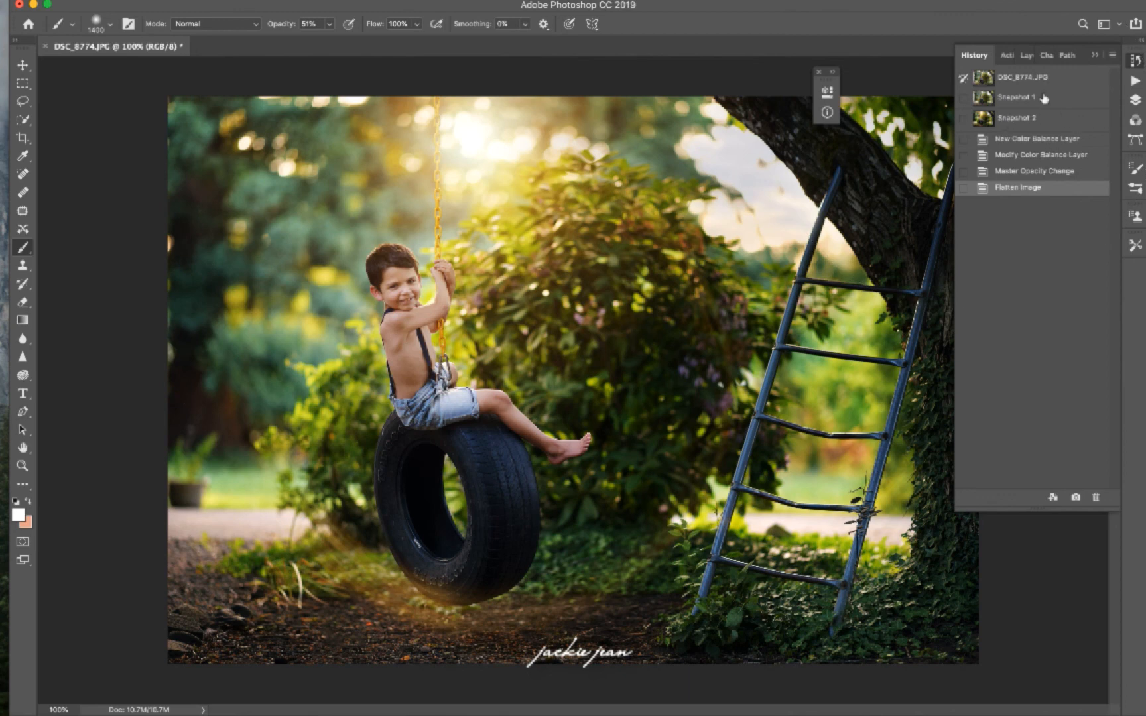
{"action": "left_click", "coordinate": [1015, 97]}
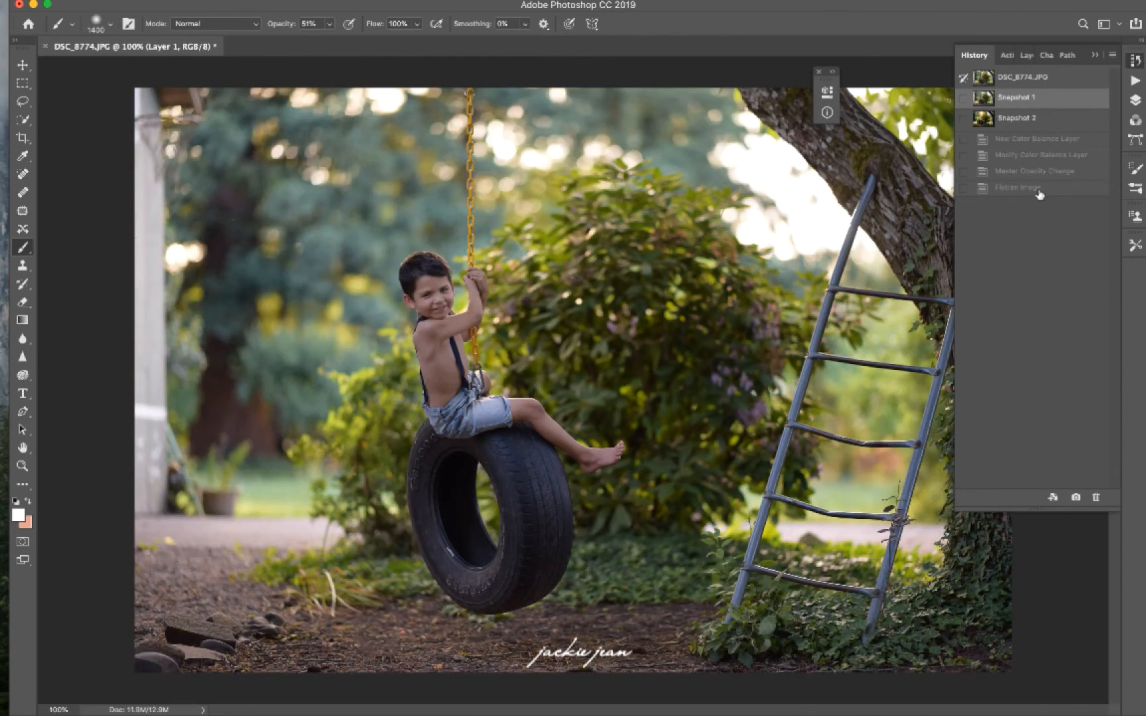
{"action": "left_click", "coordinate": [1017, 187]}
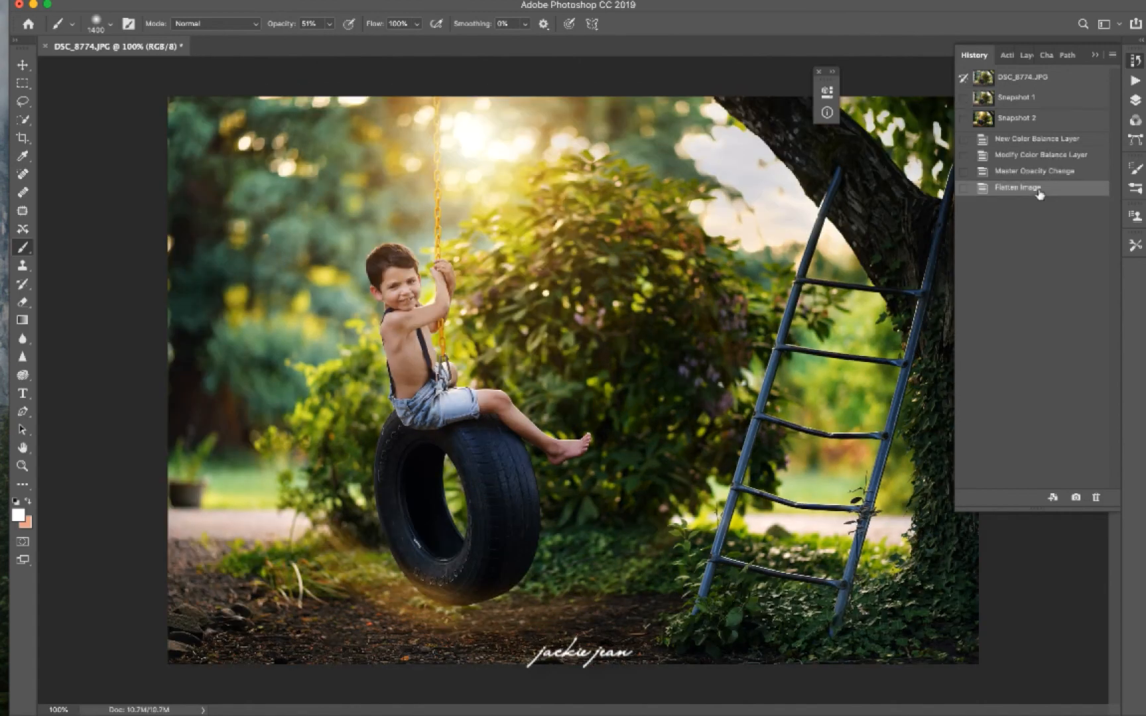